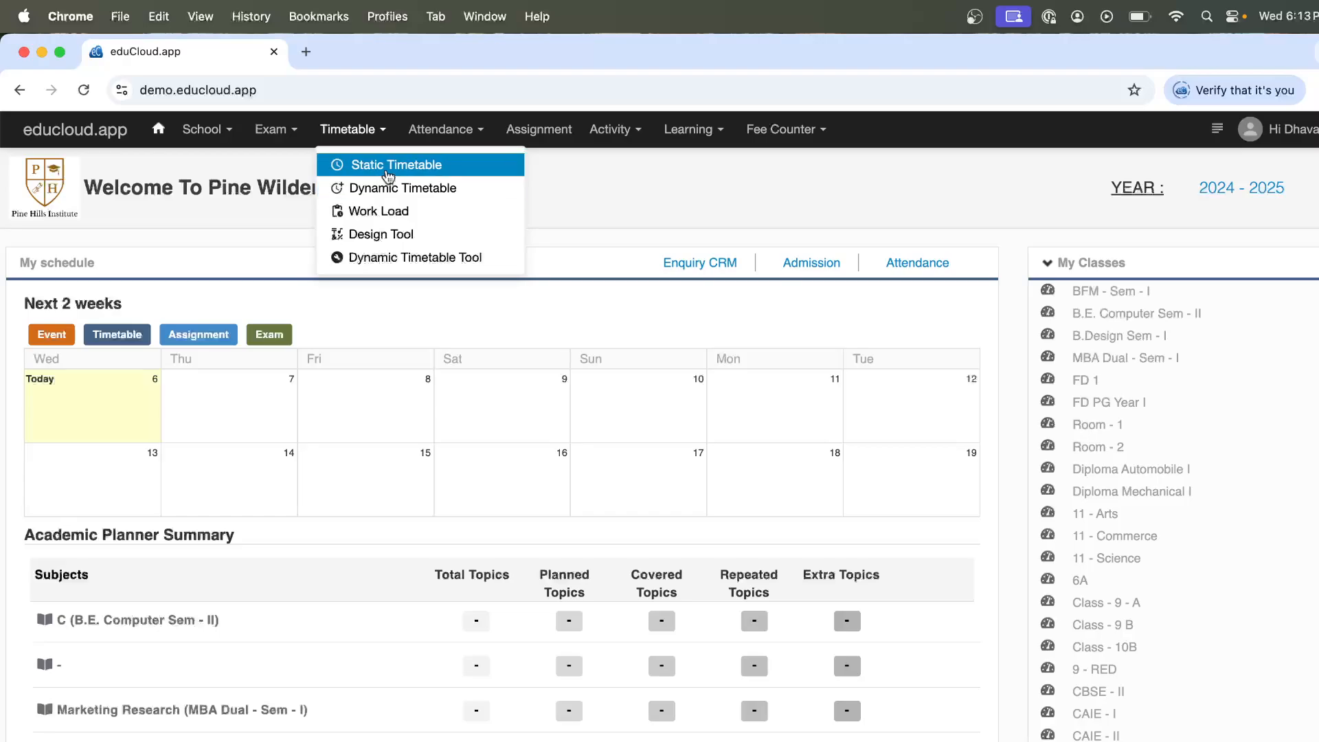
Open the Static Timetable and choose Class - 9 - A
{"action": "left_click", "coordinate": [385, 166]}
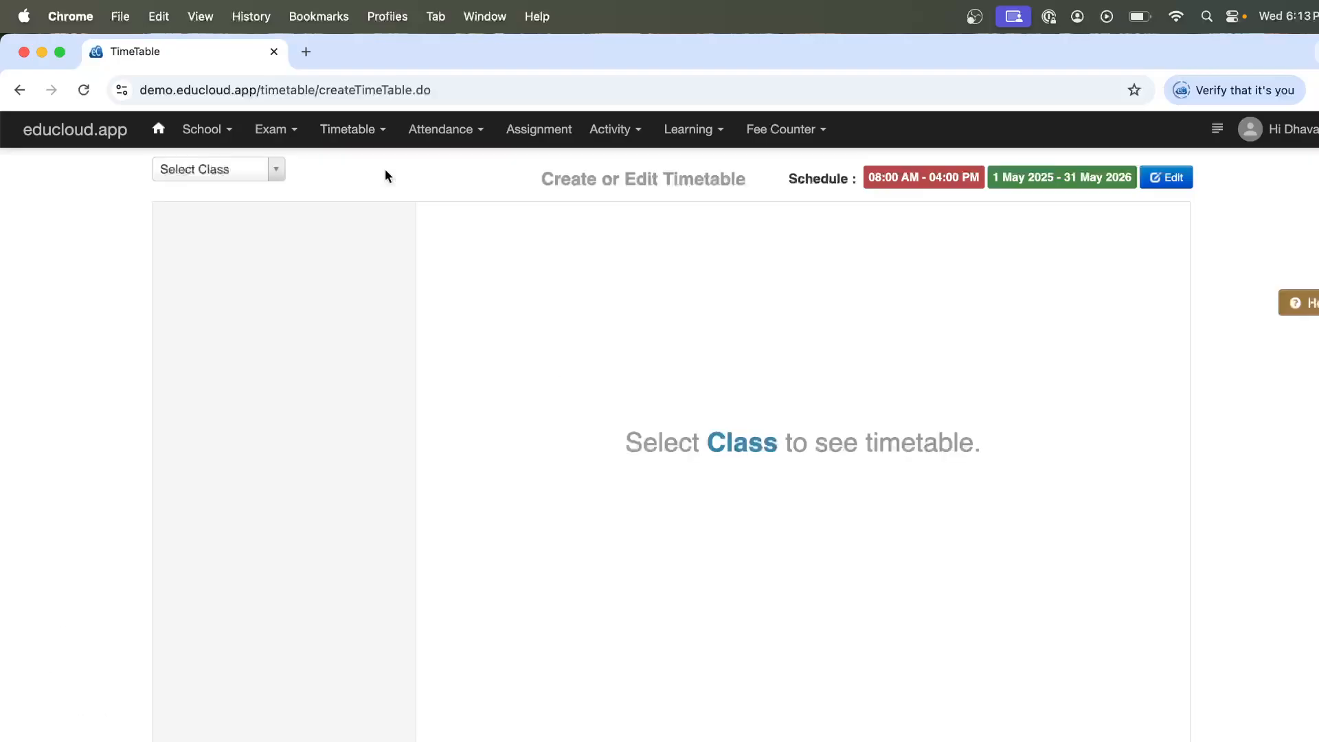
{"action": "left_click", "coordinate": [228, 168]}
{"action": "type", "text": "cls"}
{"action": "key", "text": "BackSpace"}
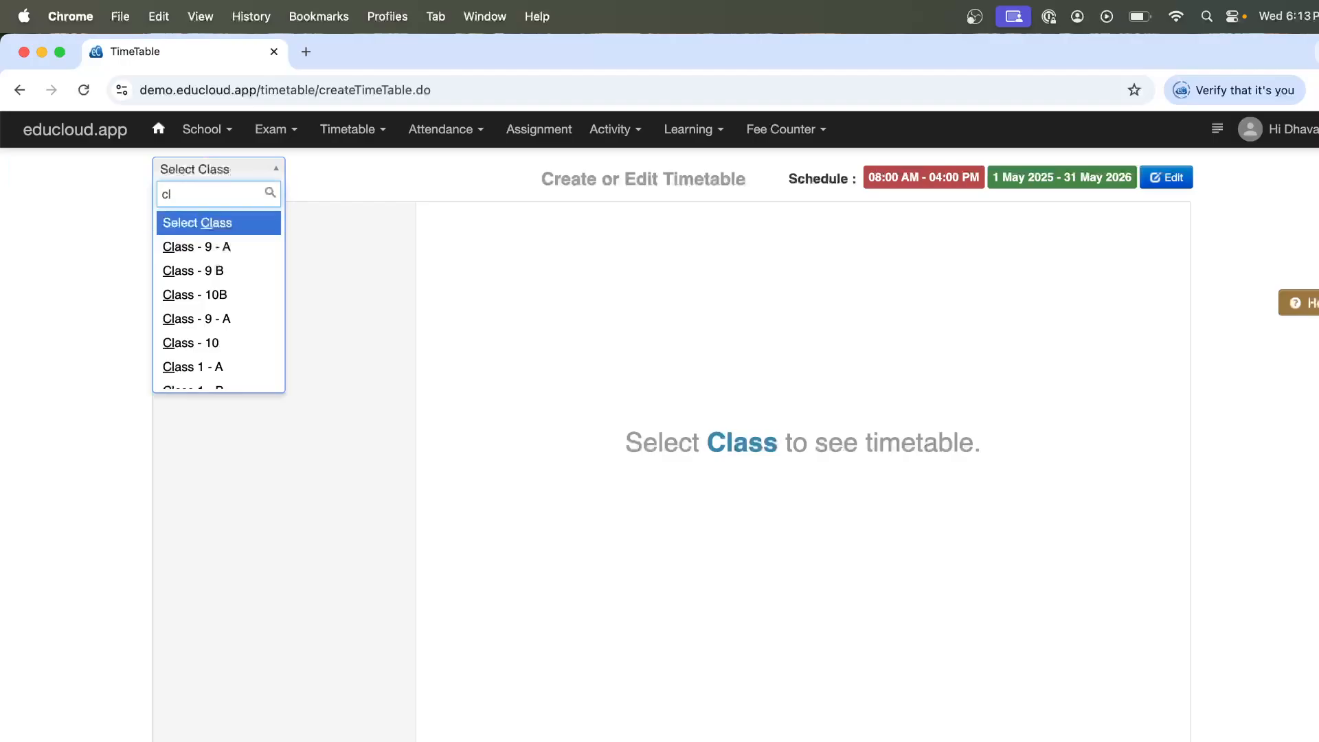
{"action": "key", "text": "Down"}
{"action": "key", "text": "Return"}
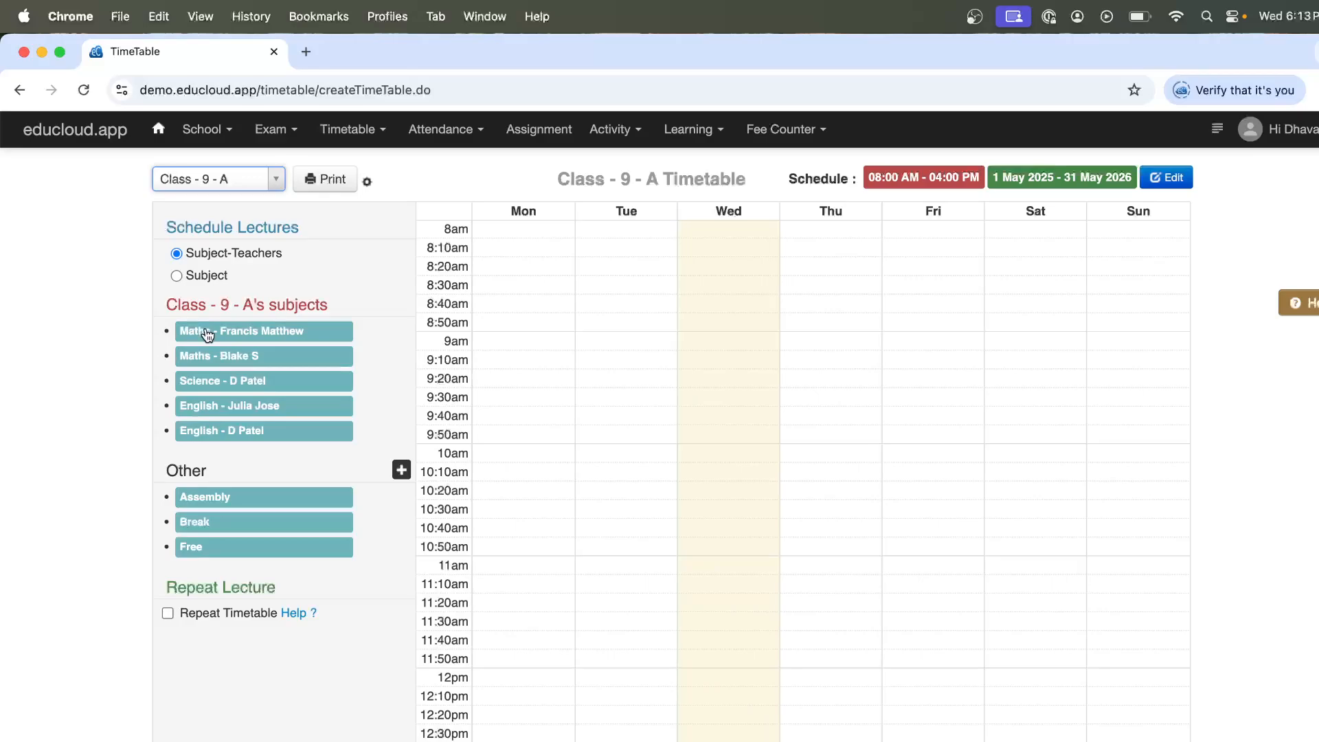
Schedule the first listed Maths lecture on Monday from 9:00 to 10:00 AM, allowing conflicts, and repeat it through Saturday
{"action": "left_click_drag", "start_coordinate": [208, 335], "coordinate": [547, 229]}
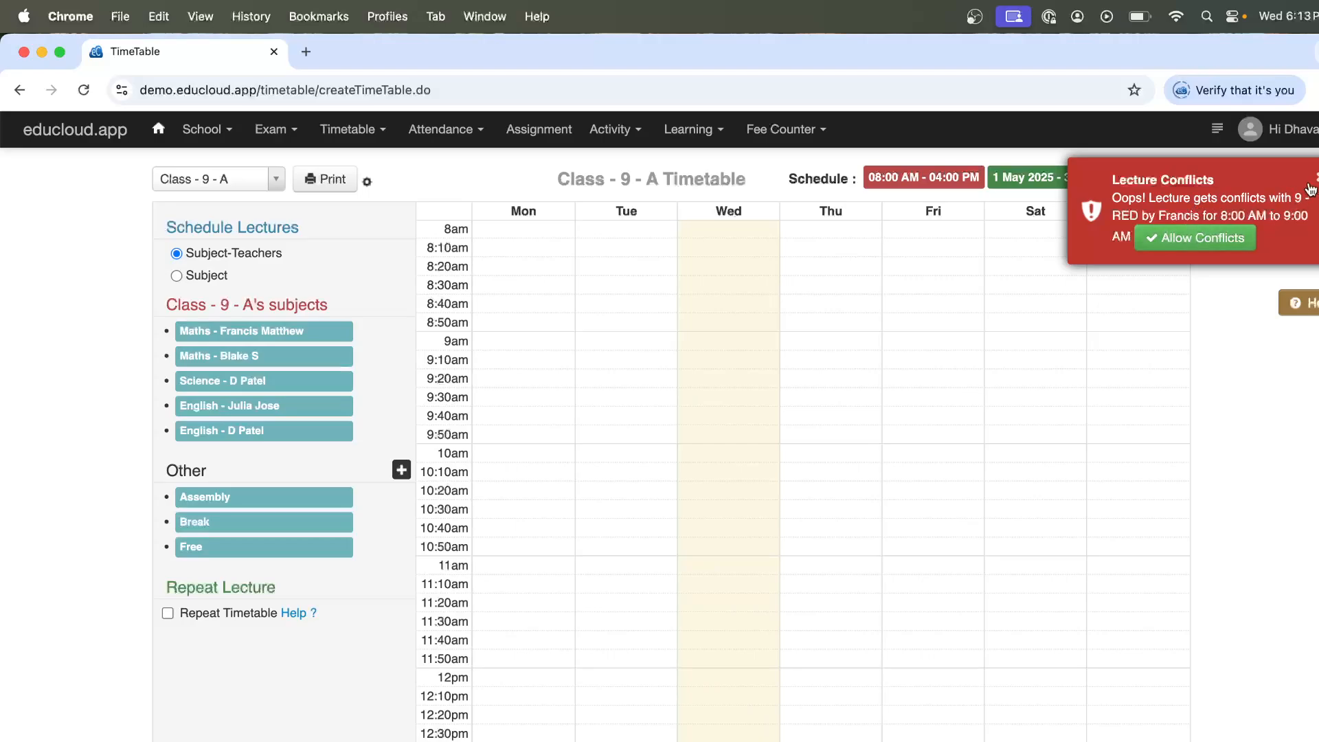
{"action": "left_click", "coordinate": [1184, 238]}
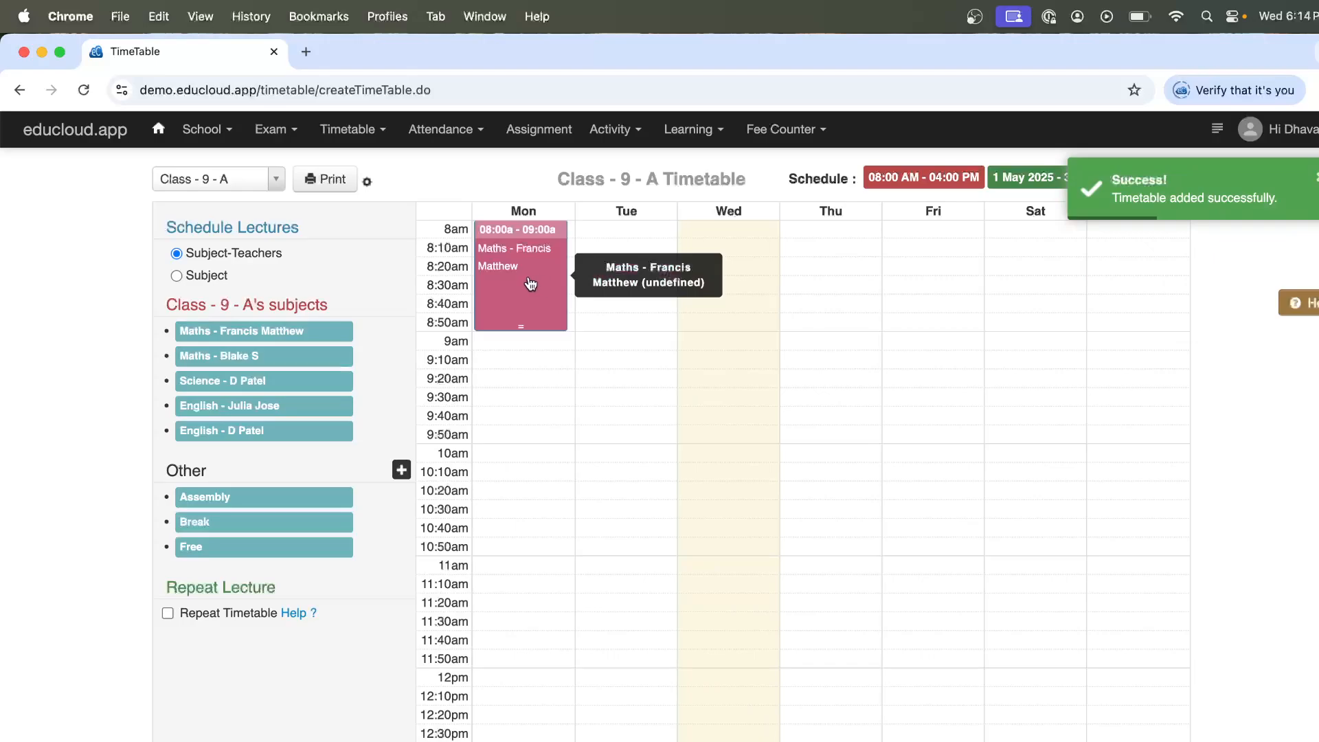
{"action": "left_click_drag", "start_coordinate": [529, 285], "coordinate": [539, 386]}
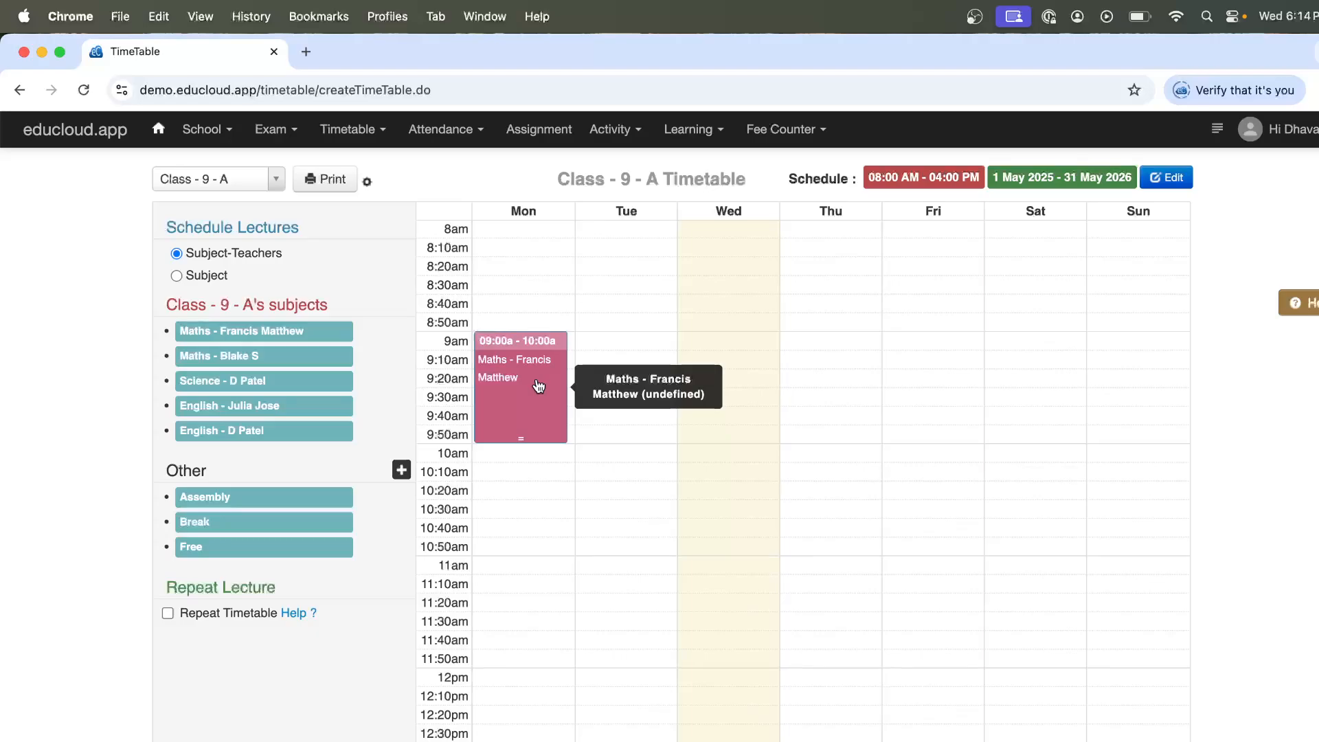
{"action": "left_click", "coordinate": [518, 379]}
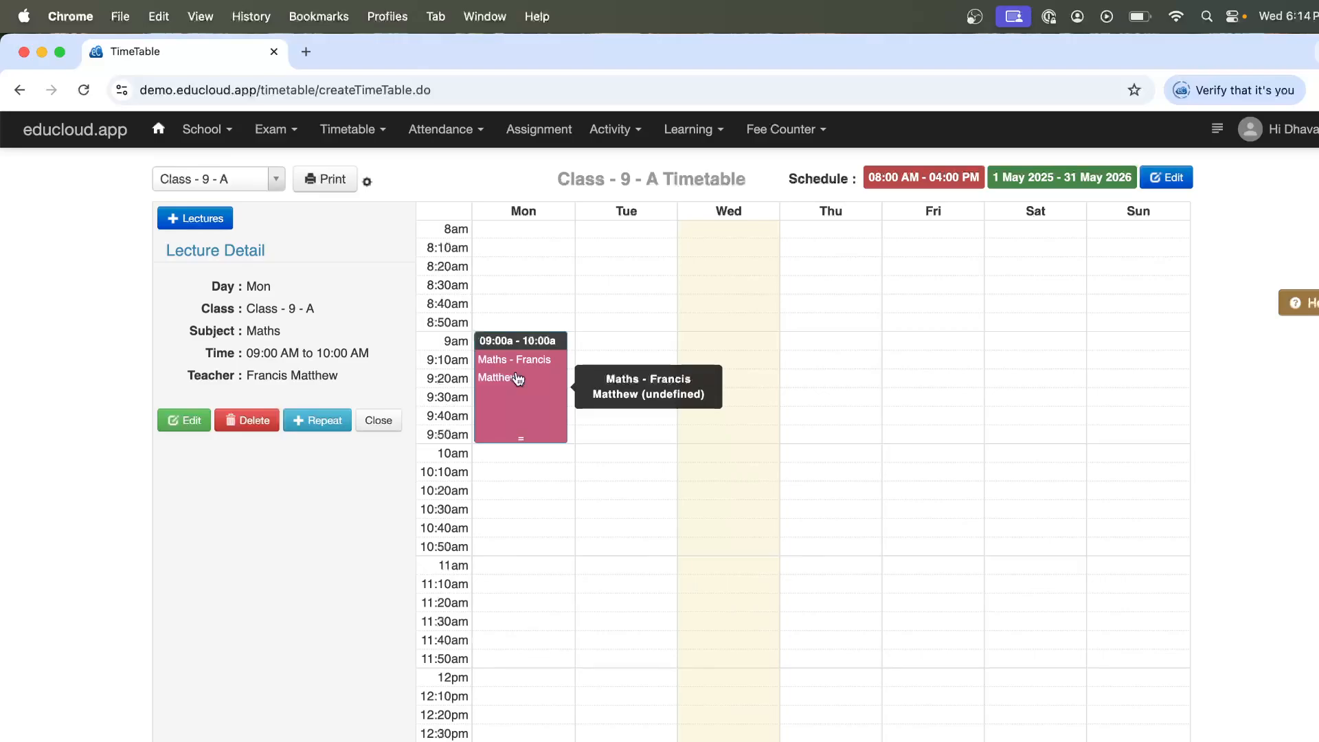
{"action": "left_click", "coordinate": [314, 422]}
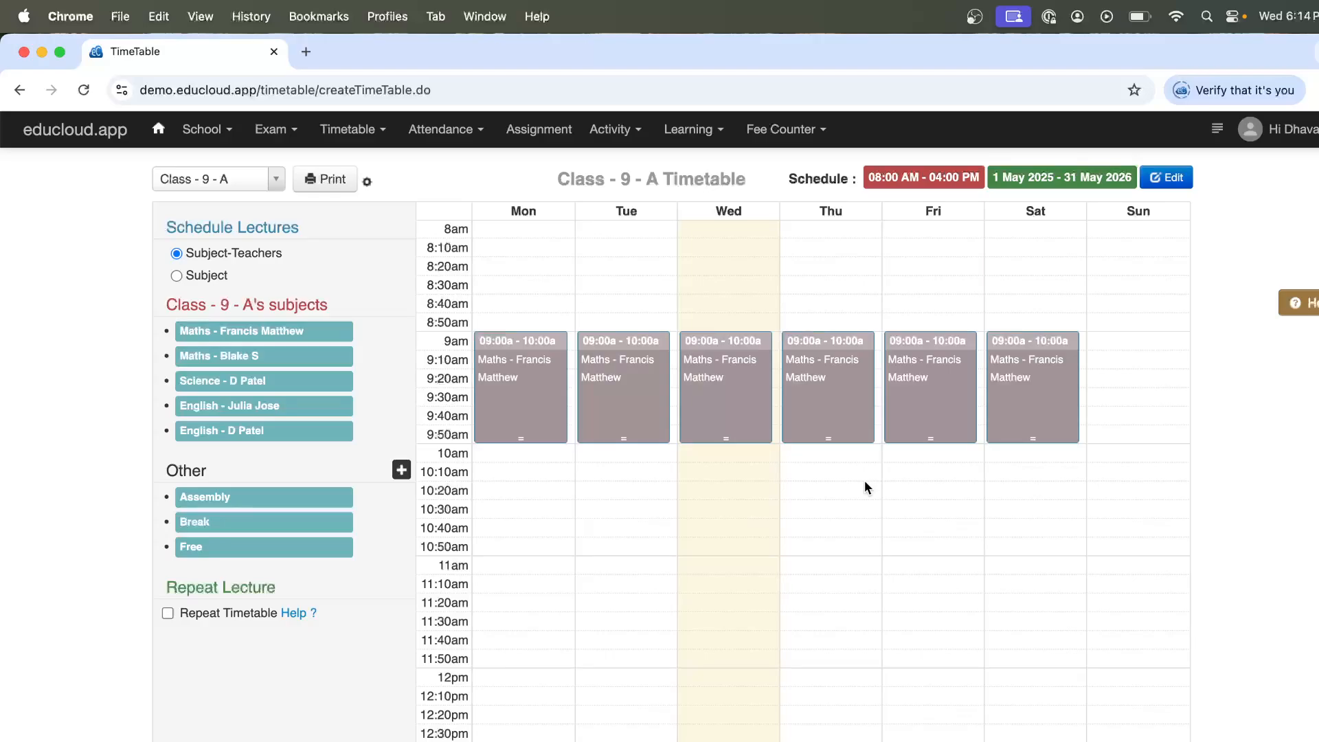
Delete the Saturday 9:00 AM Maths lecture and return to the list of schedulable lectures
{"action": "left_click", "coordinate": [1020, 399]}
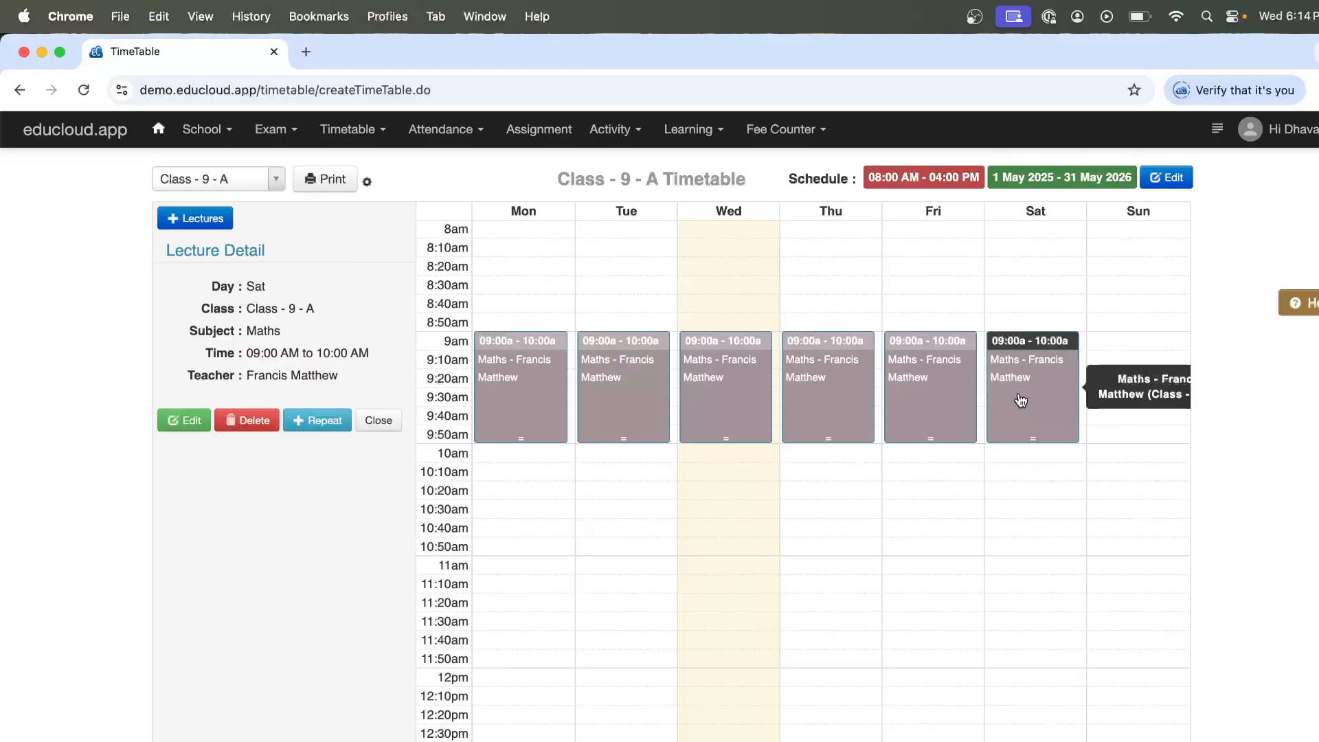
{"action": "left_click", "coordinate": [241, 423]}
{"action": "left_click", "coordinate": [822, 201]}
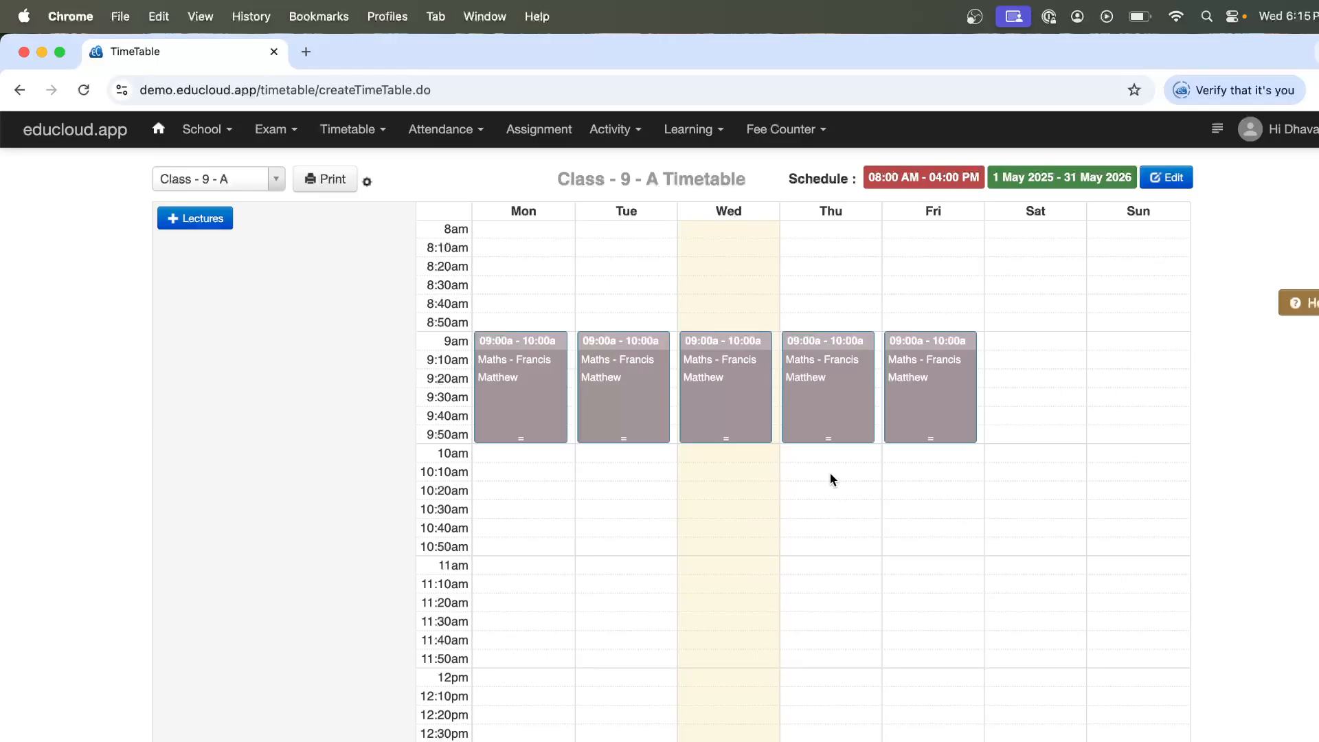
{"action": "left_click", "coordinate": [195, 219]}
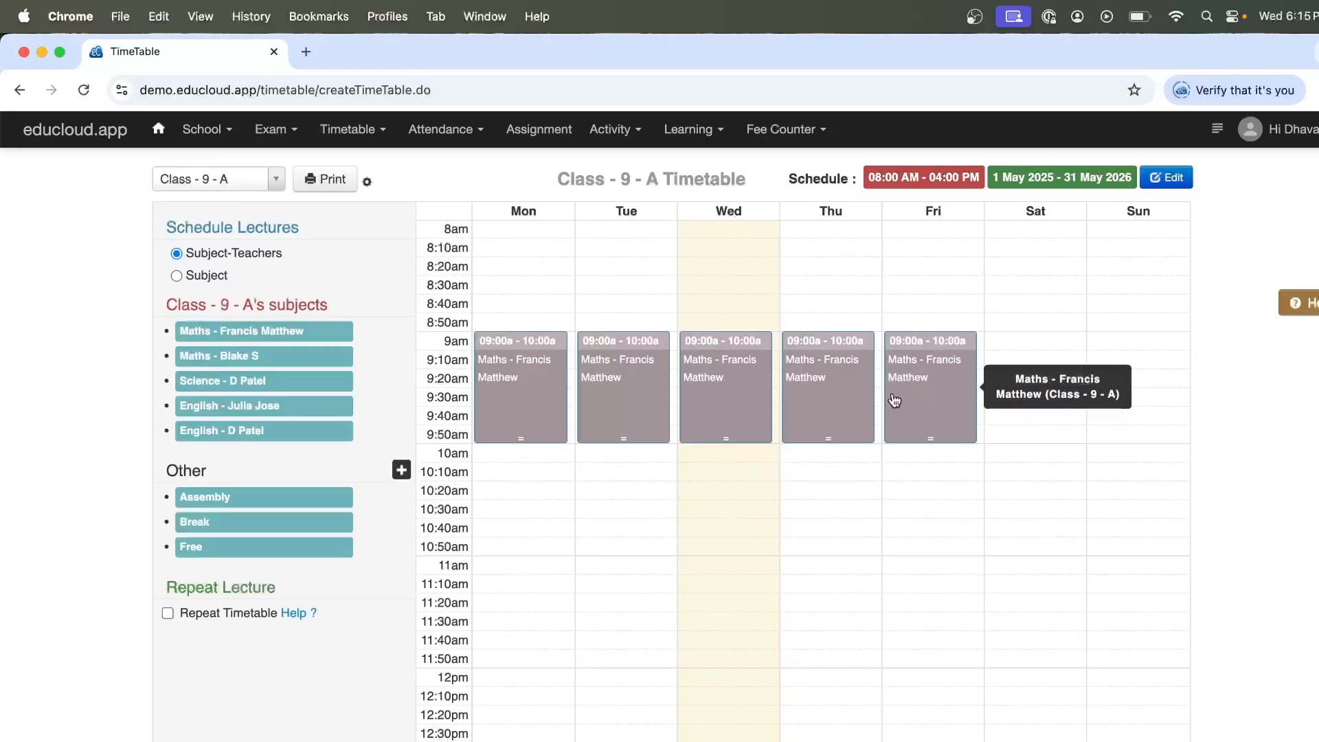
Copy the Friday 9:00–10:00 AM Maths lecture to Saturday and Sunday, then close the lecture details
{"action": "left_click", "coordinate": [926, 400]}
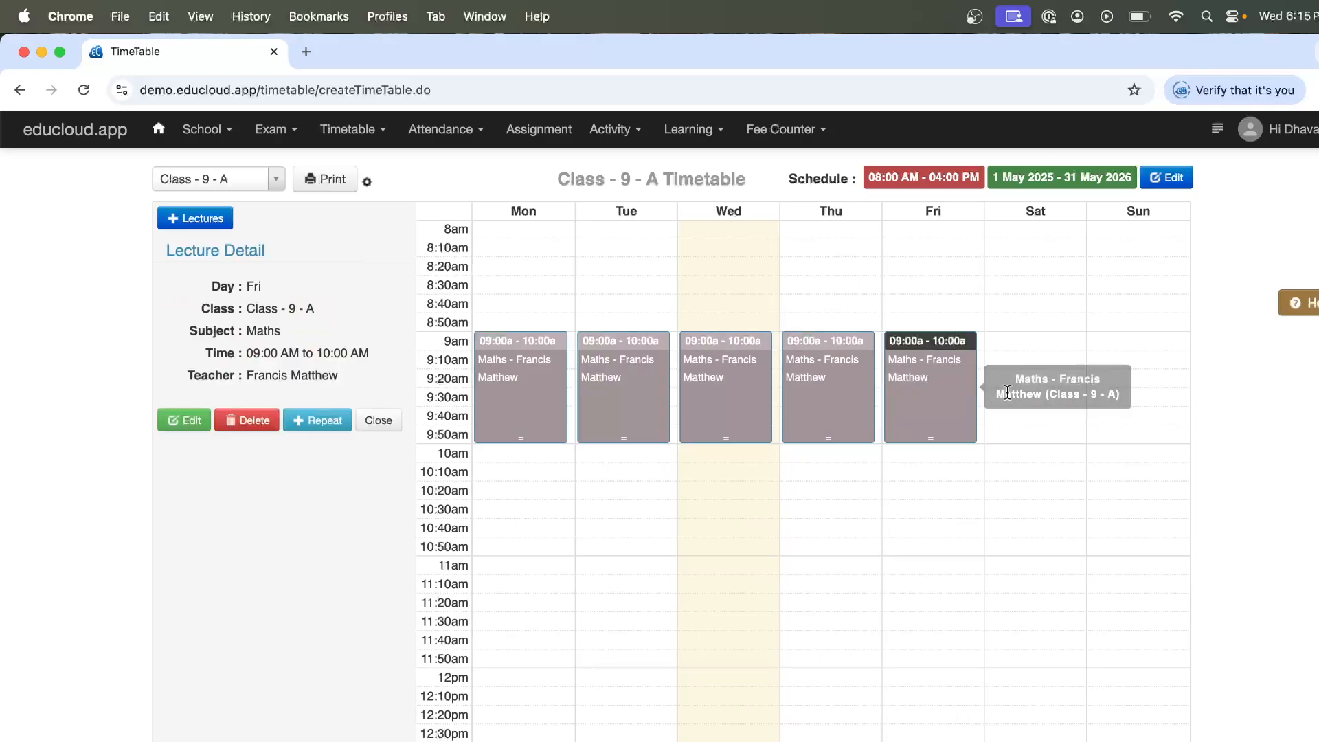
{"action": "left_click", "coordinate": [1021, 377]}
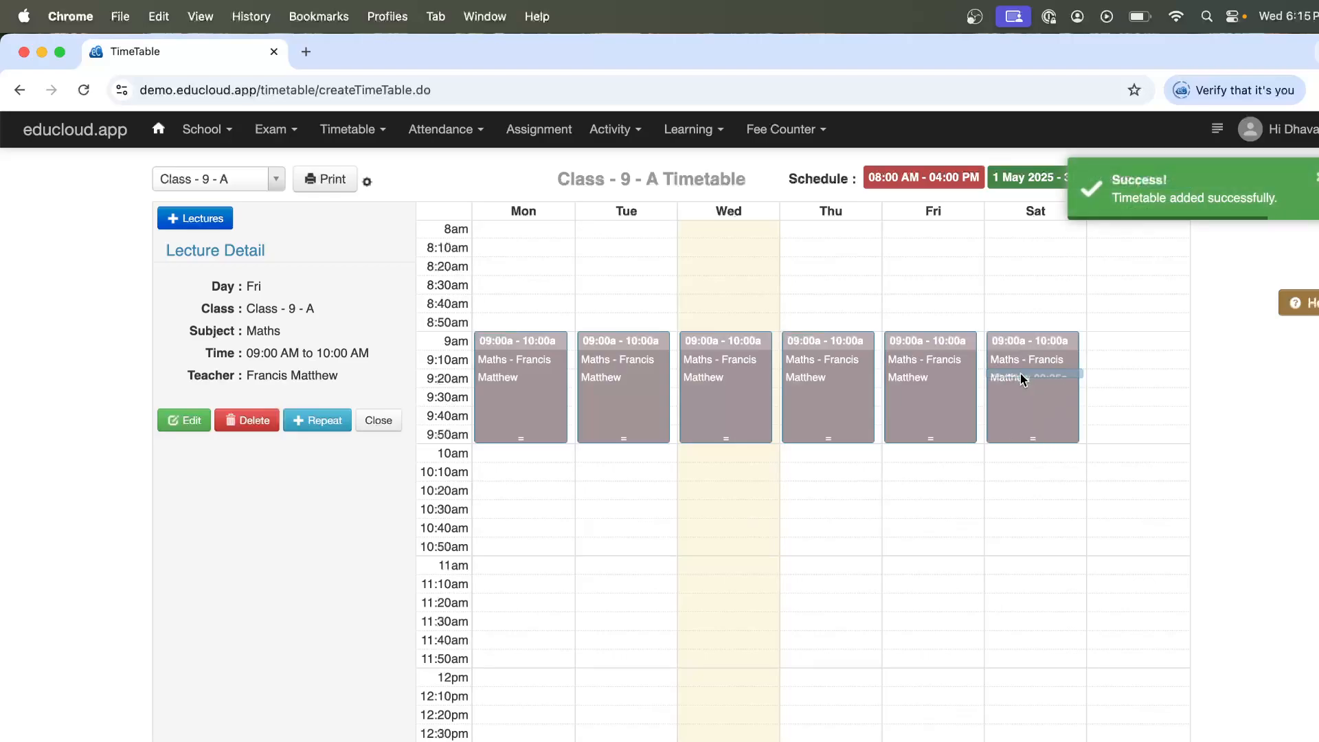
{"action": "left_click", "coordinate": [1107, 376]}
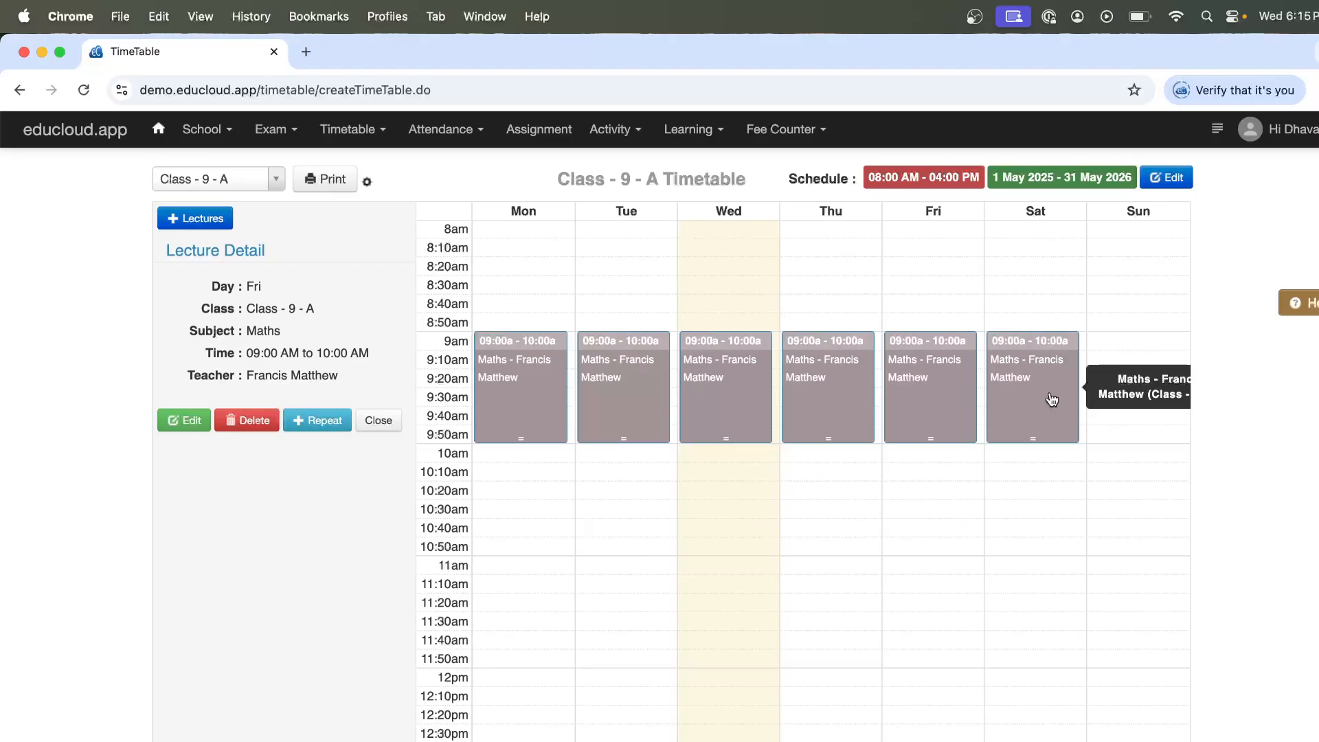
{"action": "left_click", "coordinate": [377, 420]}
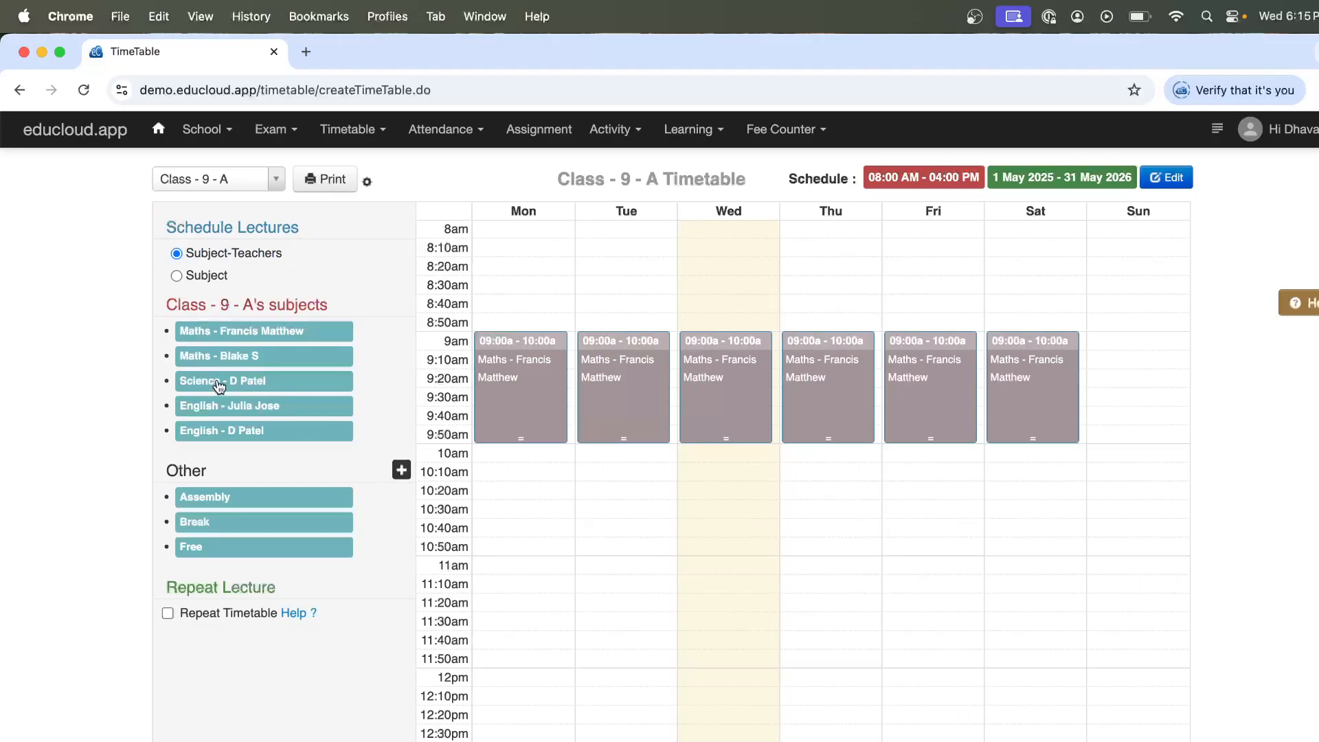
Schedule Science on Monday, Wednesday and Friday from 11:00 AM to 12:00 PM, and on Saturday from 8:00 to 9:00 AM
{"action": "left_click_drag", "start_coordinate": [219, 387], "coordinate": [530, 571]}
{"action": "left_click", "coordinate": [538, 626]}
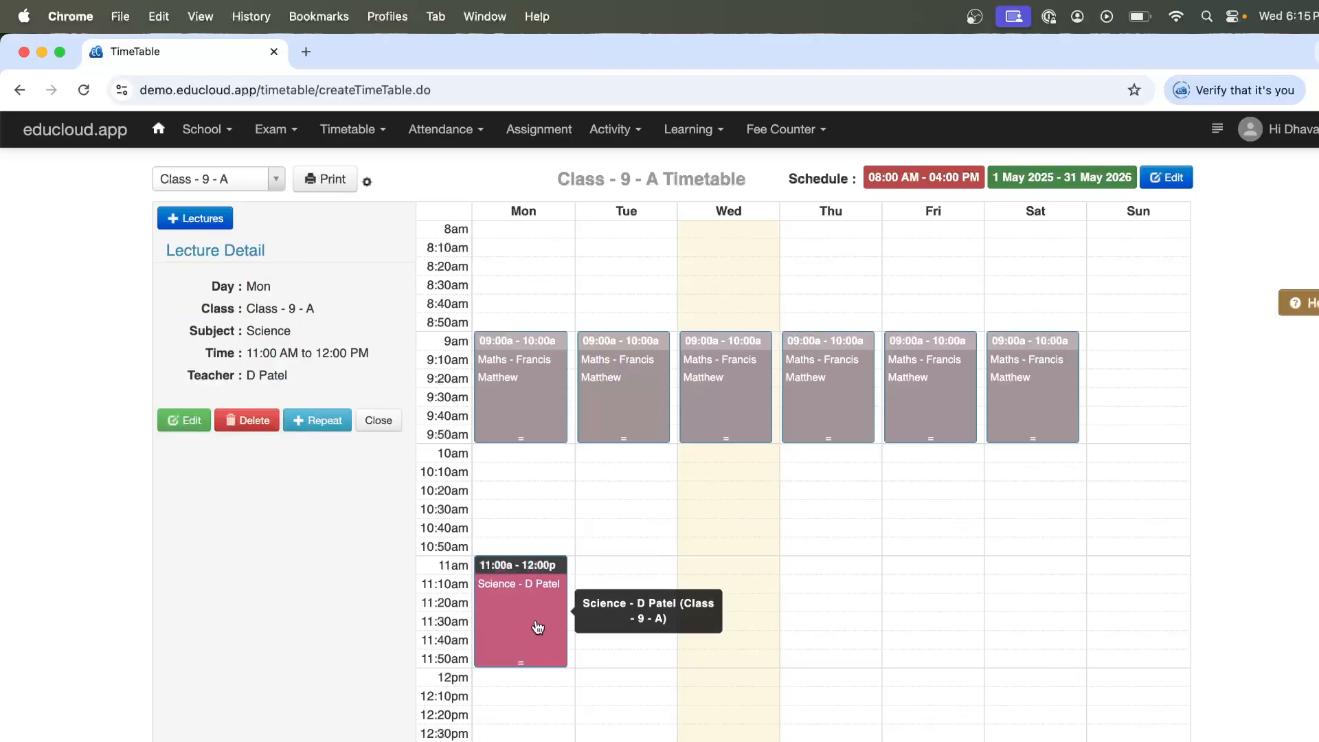
{"action": "left_click", "coordinate": [708, 616]}
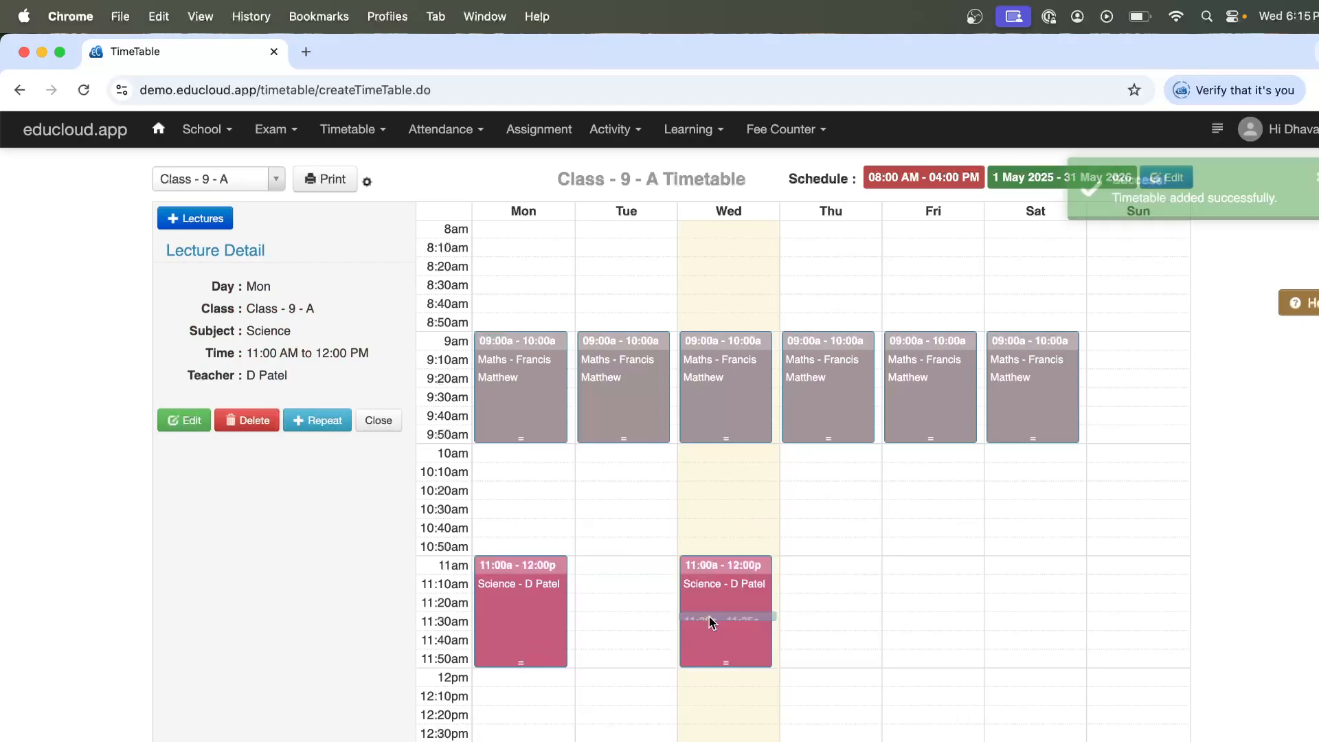
{"action": "left_click", "coordinate": [916, 617]}
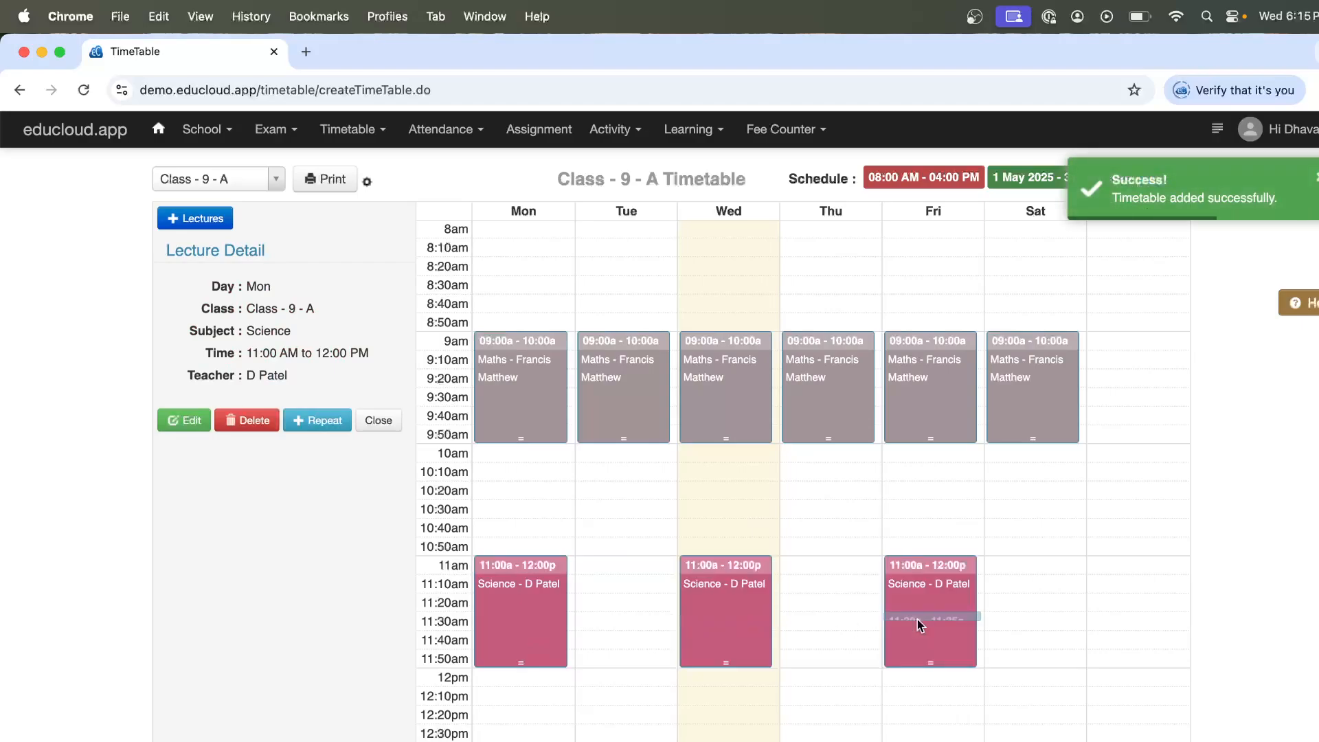
{"action": "left_click", "coordinate": [1014, 610]}
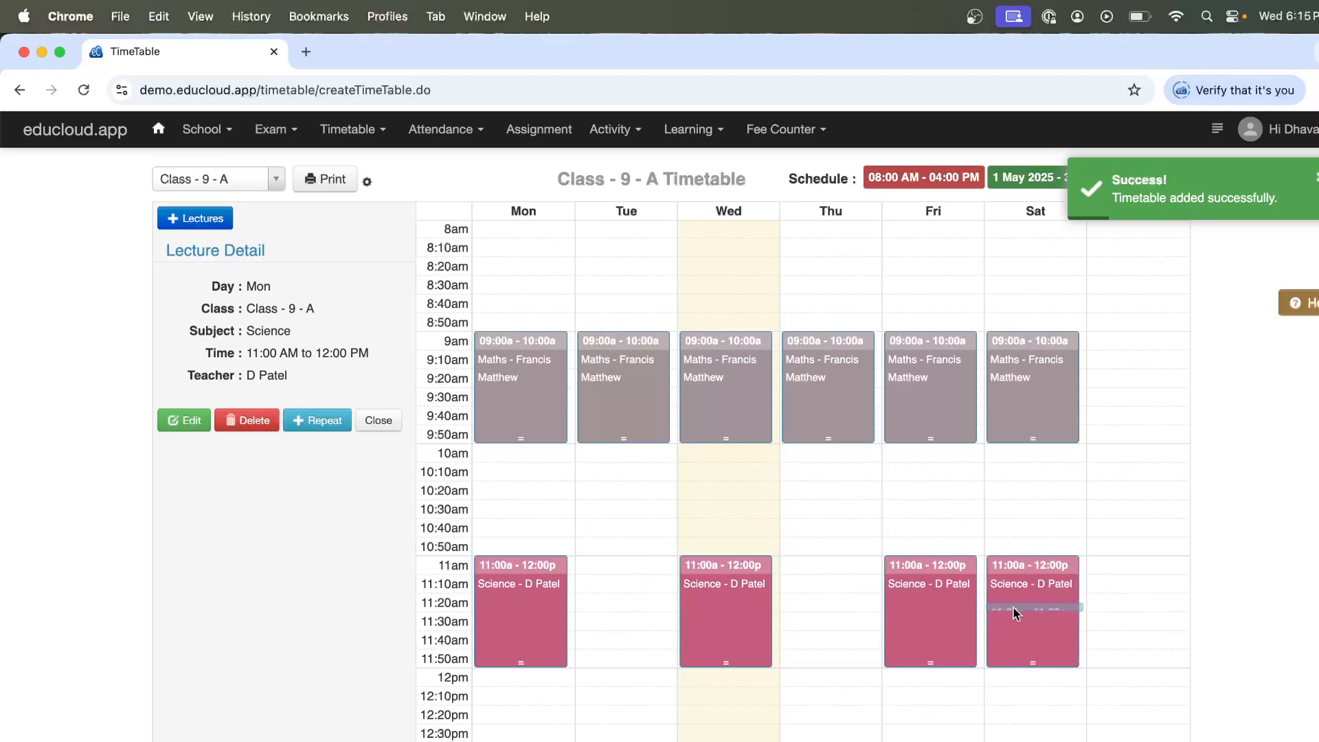
{"action": "left_click_drag", "start_coordinate": [1016, 616], "coordinate": [1037, 289]}
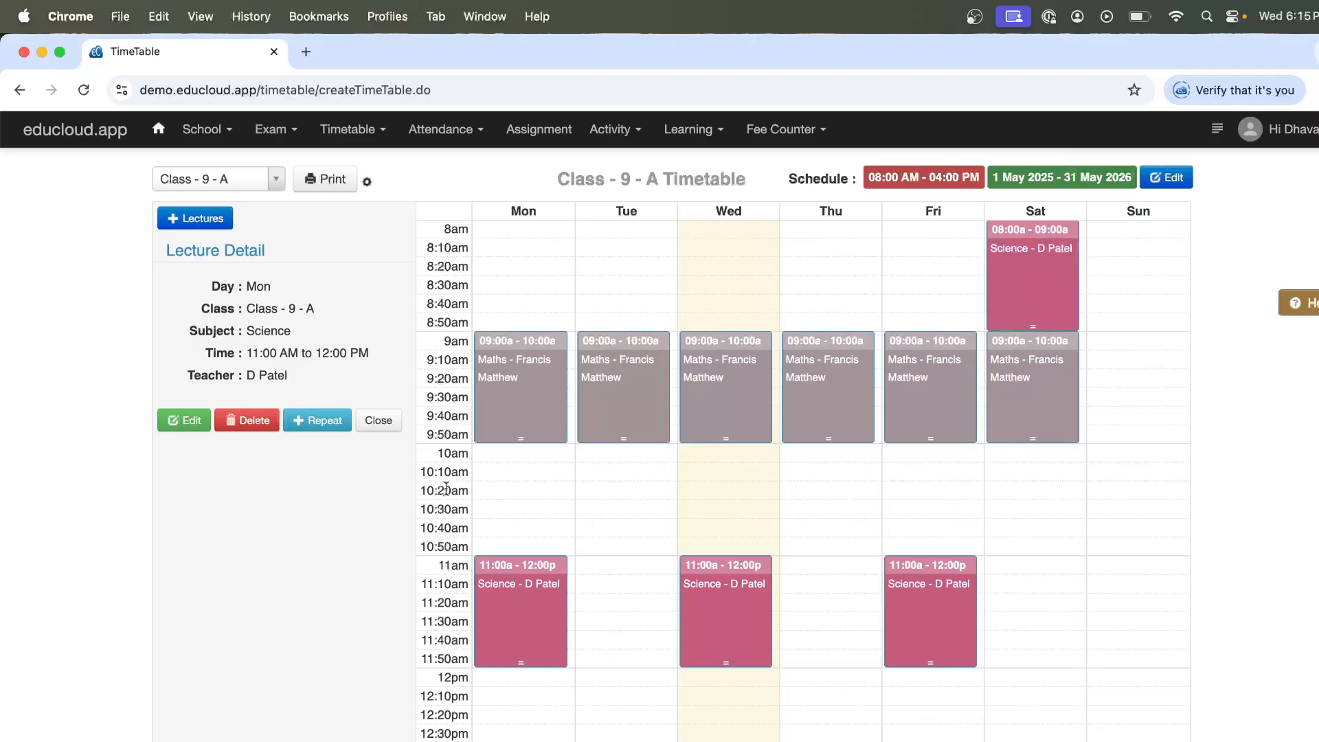
{"action": "left_click", "coordinate": [380, 422]}
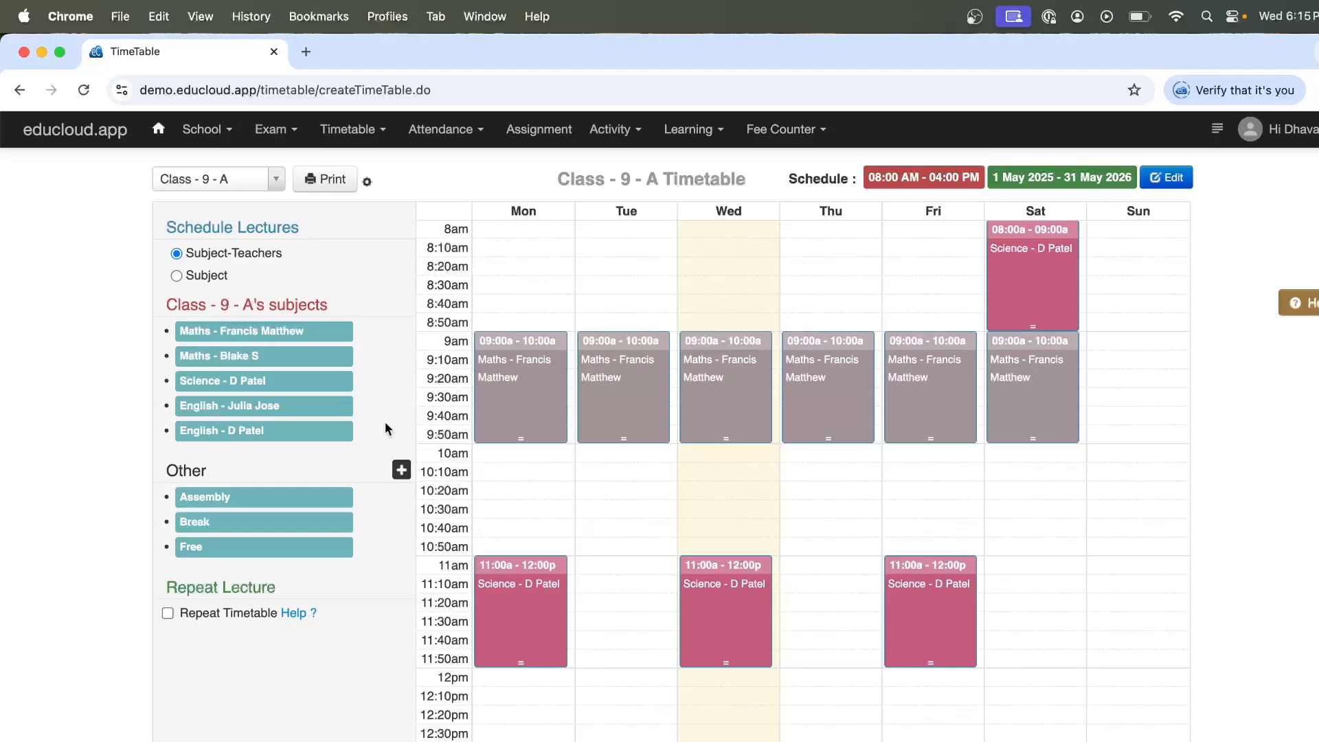
Add a Break on Monday at 10:00 AM and extend it to 10:15 AM
{"action": "left_click_drag", "start_coordinate": [250, 525], "coordinate": [573, 452]}
{"action": "left_click", "coordinate": [512, 455]}
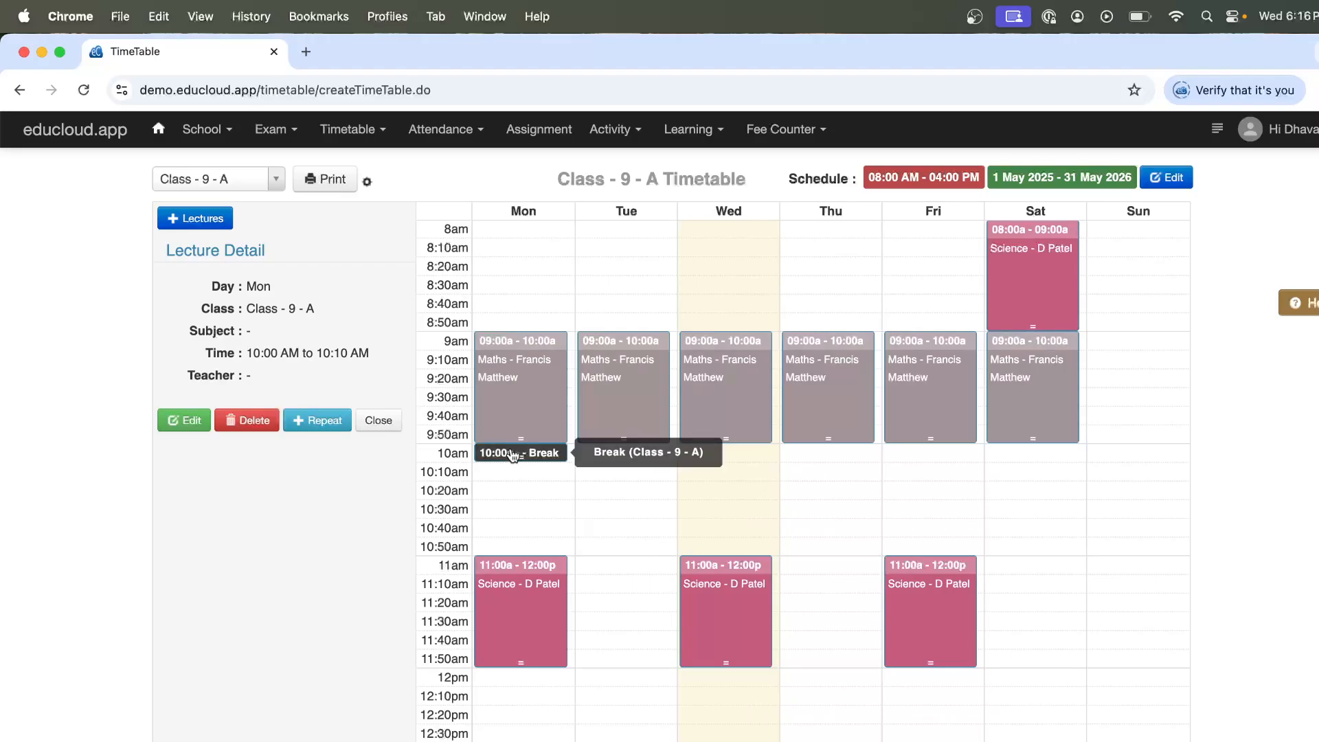
{"action": "left_click_drag", "start_coordinate": [518, 458], "coordinate": [525, 470]}
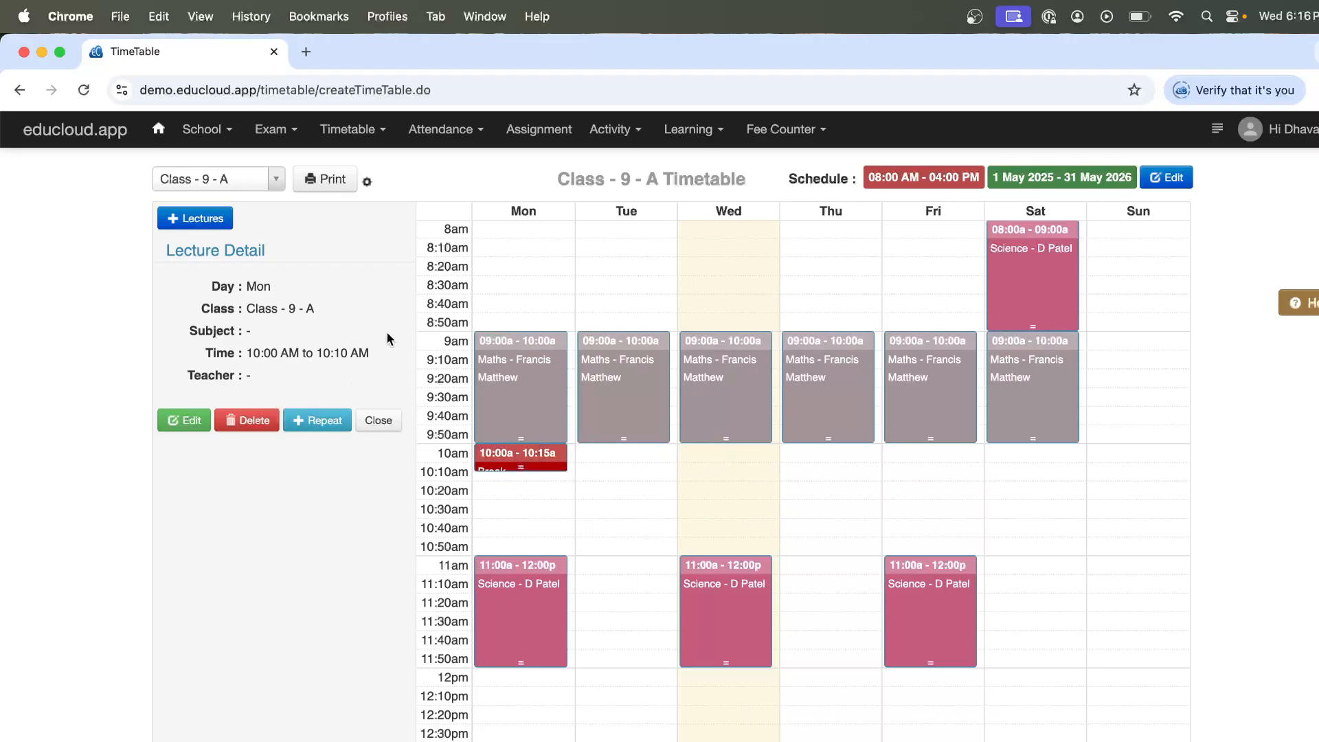
Set the Monday Break's end time to 10:20 AM and save the update
{"action": "left_click", "coordinate": [192, 420]}
{"action": "left_click", "coordinate": [308, 328]}
{"action": "key", "text": "BackSpace"}
{"action": "key", "text": "BackSpace"}
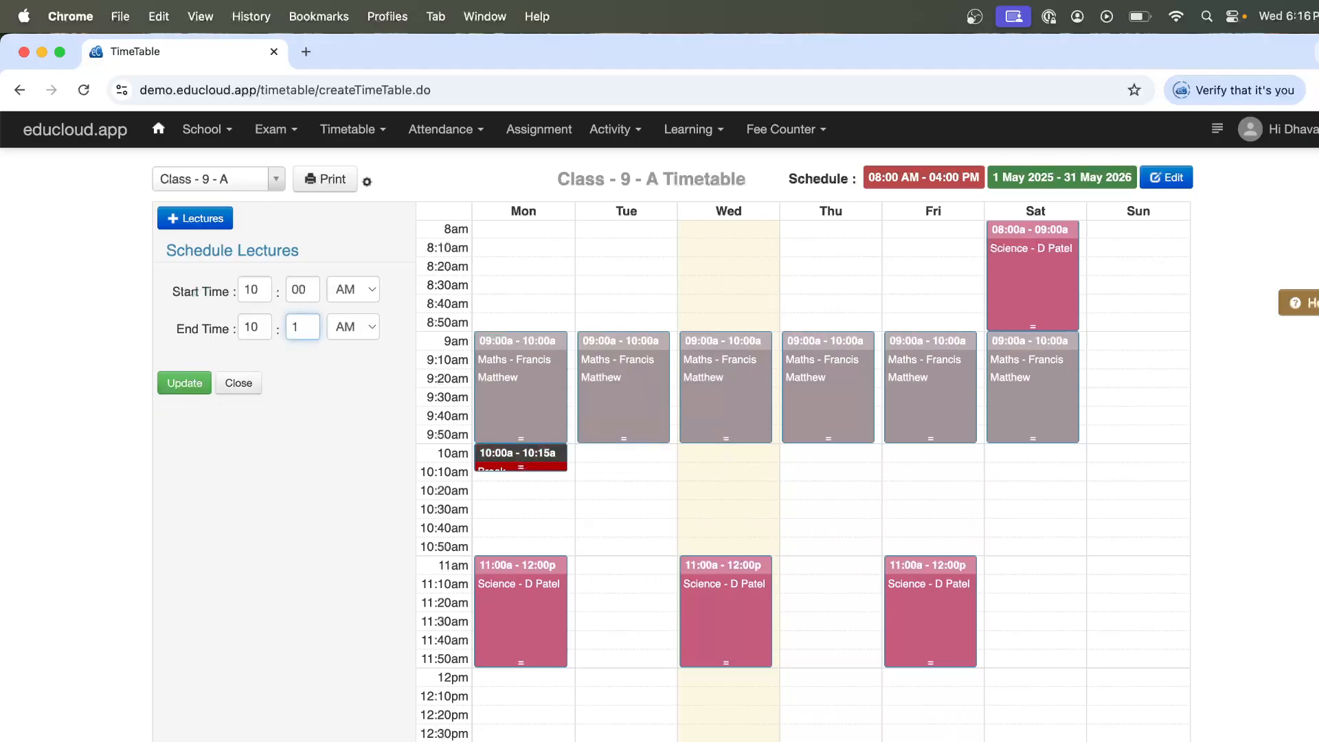
{"action": "type", "text": "20"}
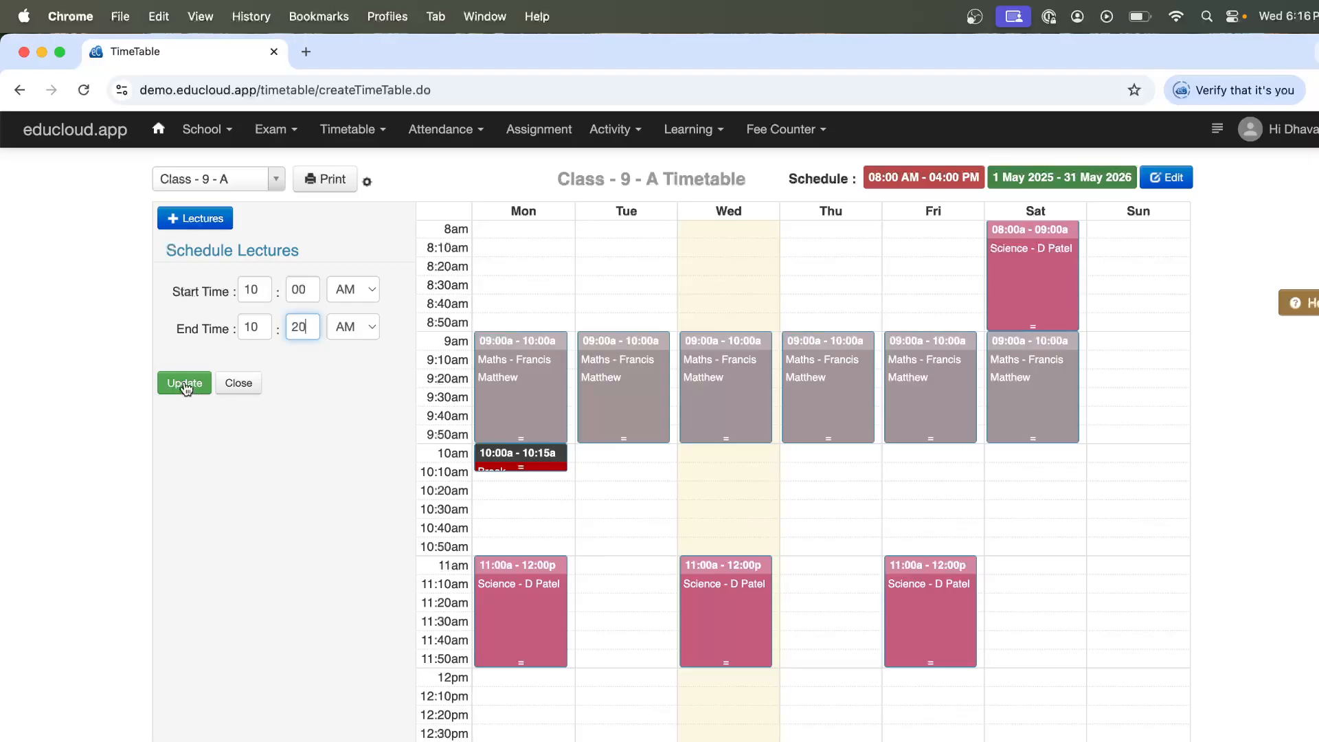
{"action": "left_click", "coordinate": [185, 383]}
Repeat the Monday 10:00 AM Break and the Saturday 8:00 AM Science lecture on all days from Monday to Saturday
{"action": "left_click", "coordinate": [523, 476]}
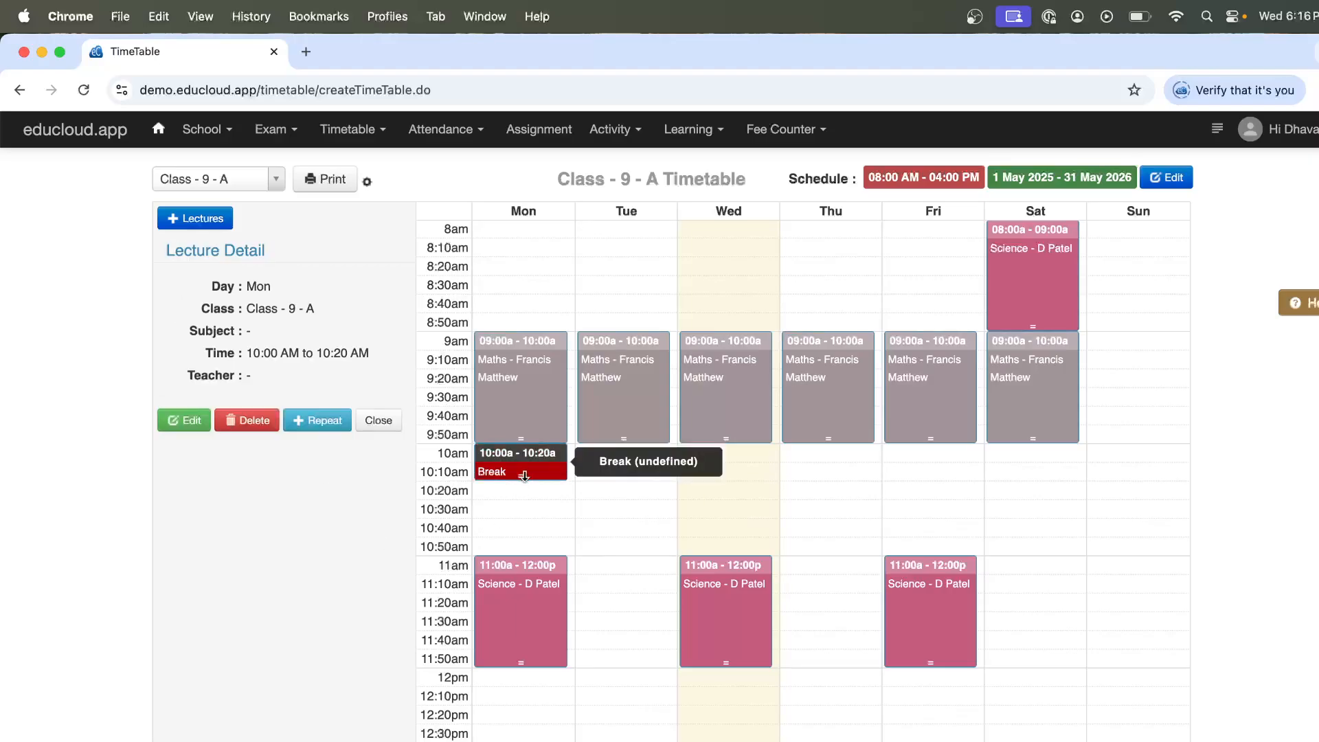
{"action": "left_click", "coordinate": [318, 422]}
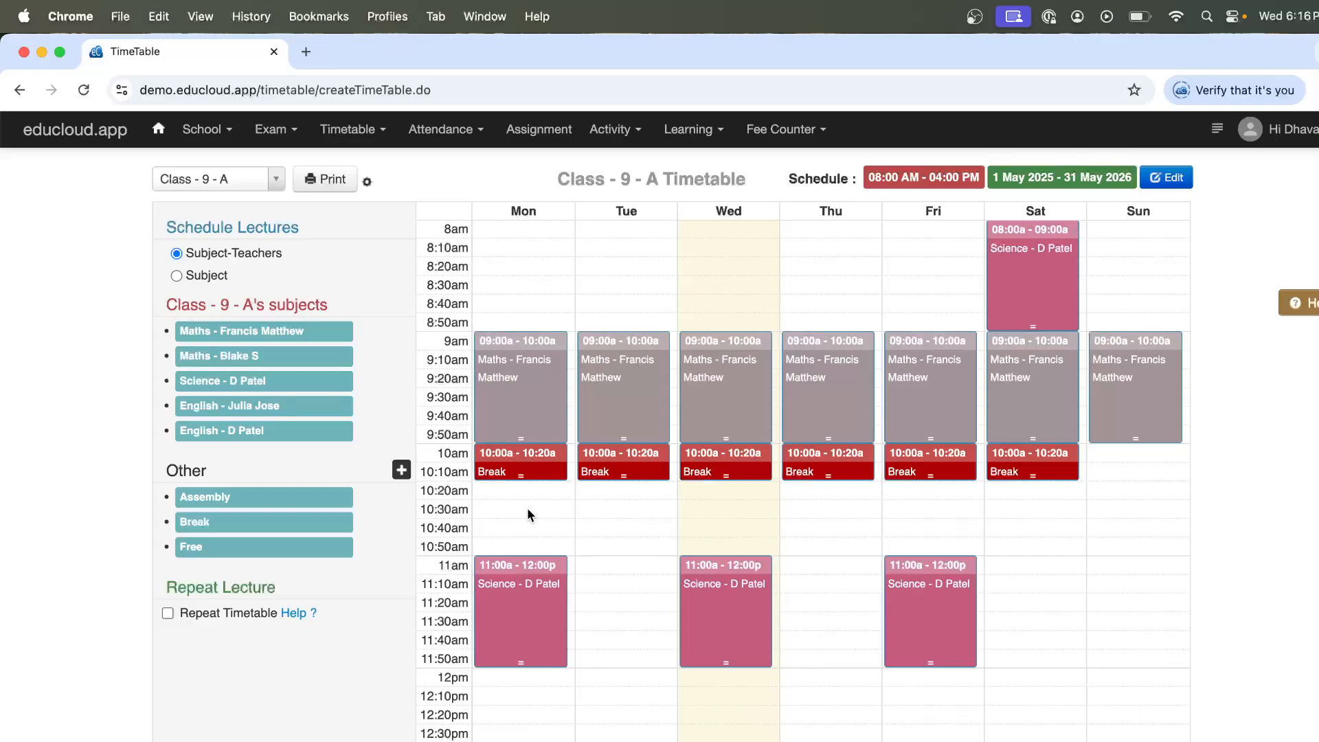
{"action": "left_click", "coordinate": [1015, 279]}
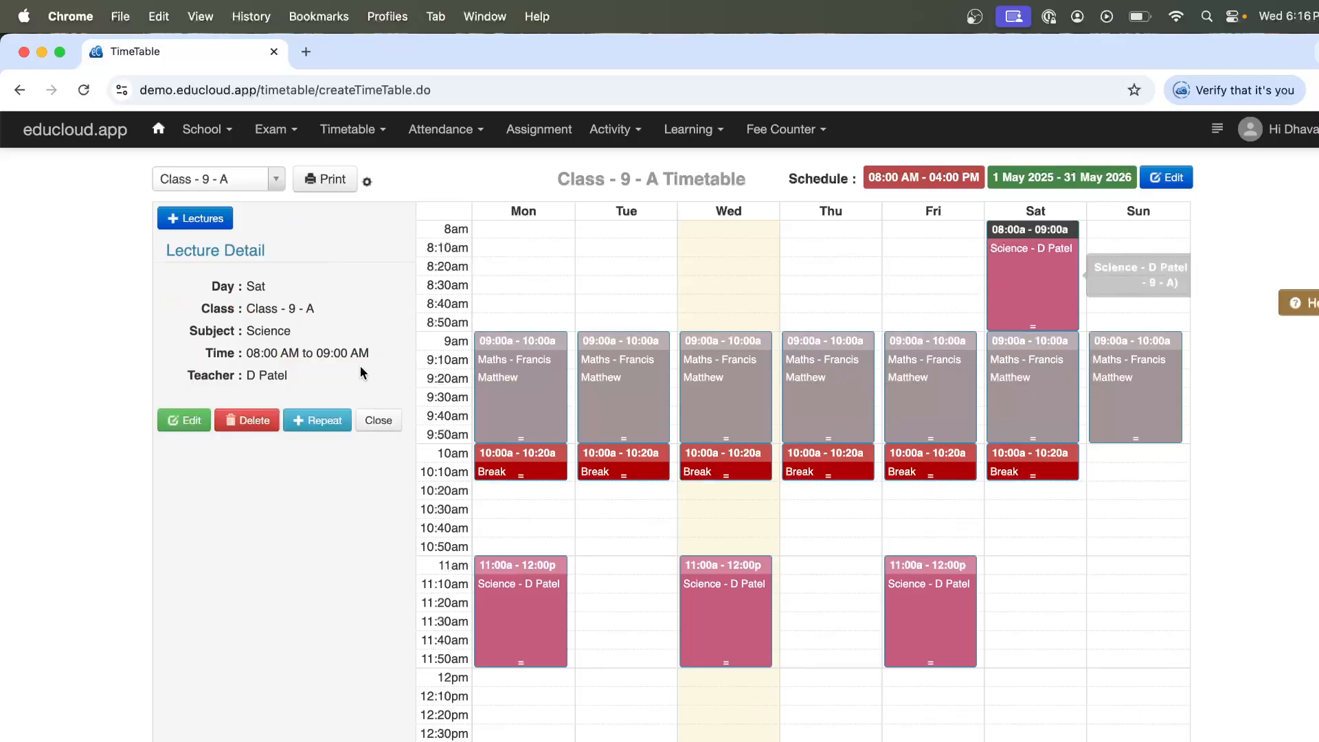
{"action": "left_click", "coordinate": [305, 420]}
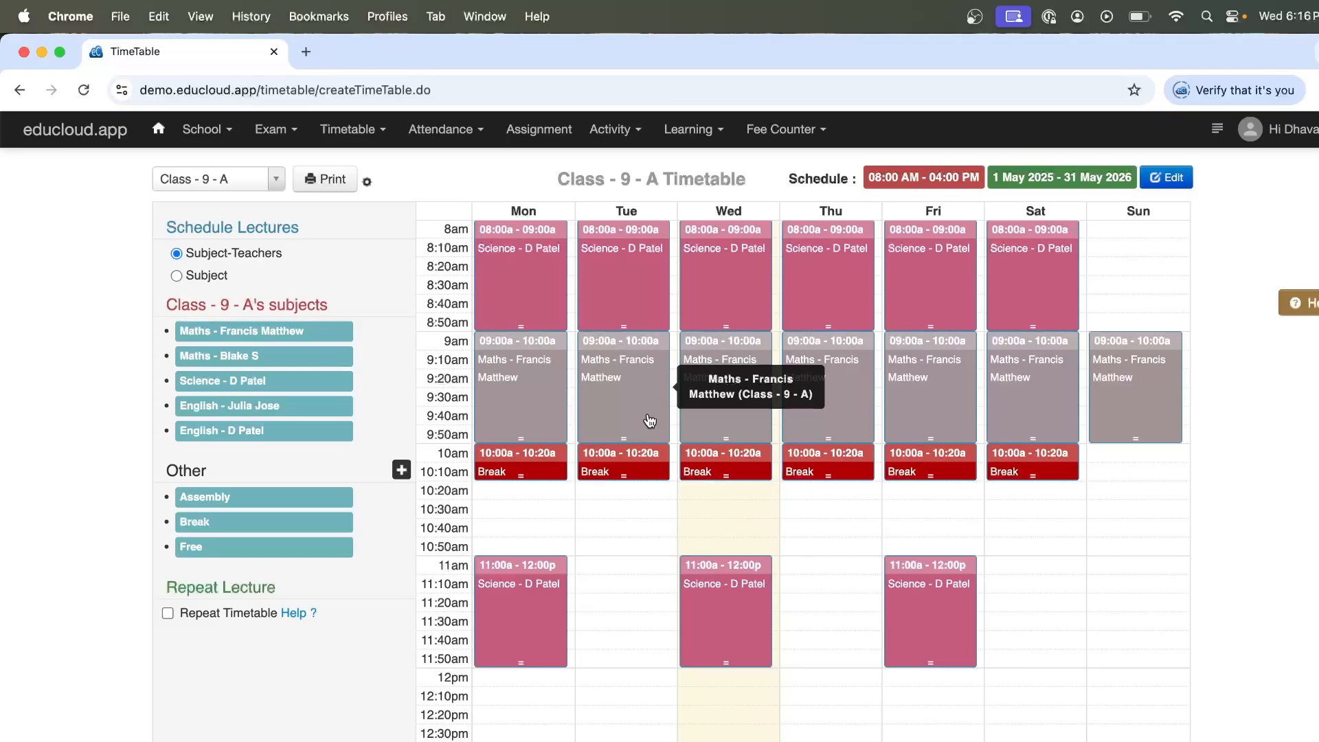
Open the Dynamic Timetable, check the previous week and return to the current week
{"action": "left_click", "coordinate": [844, 419]}
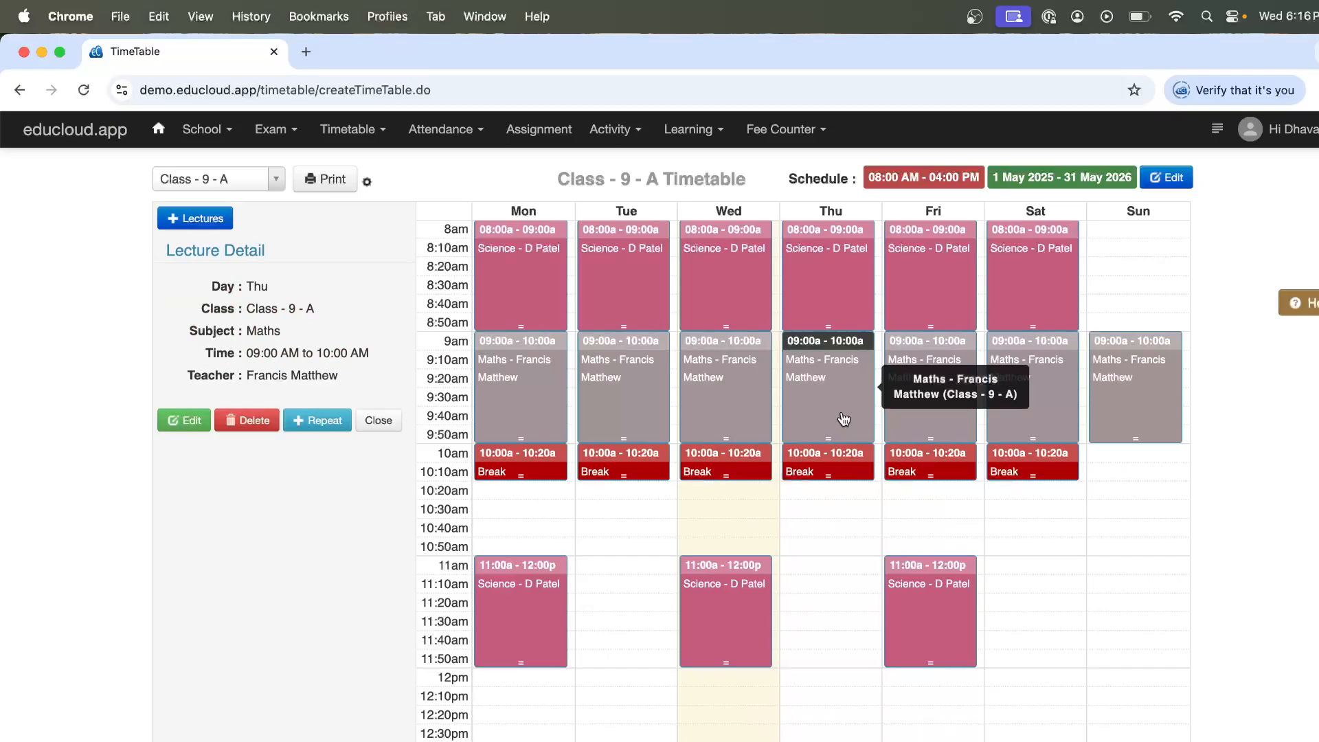
{"action": "left_click", "coordinate": [357, 132]}
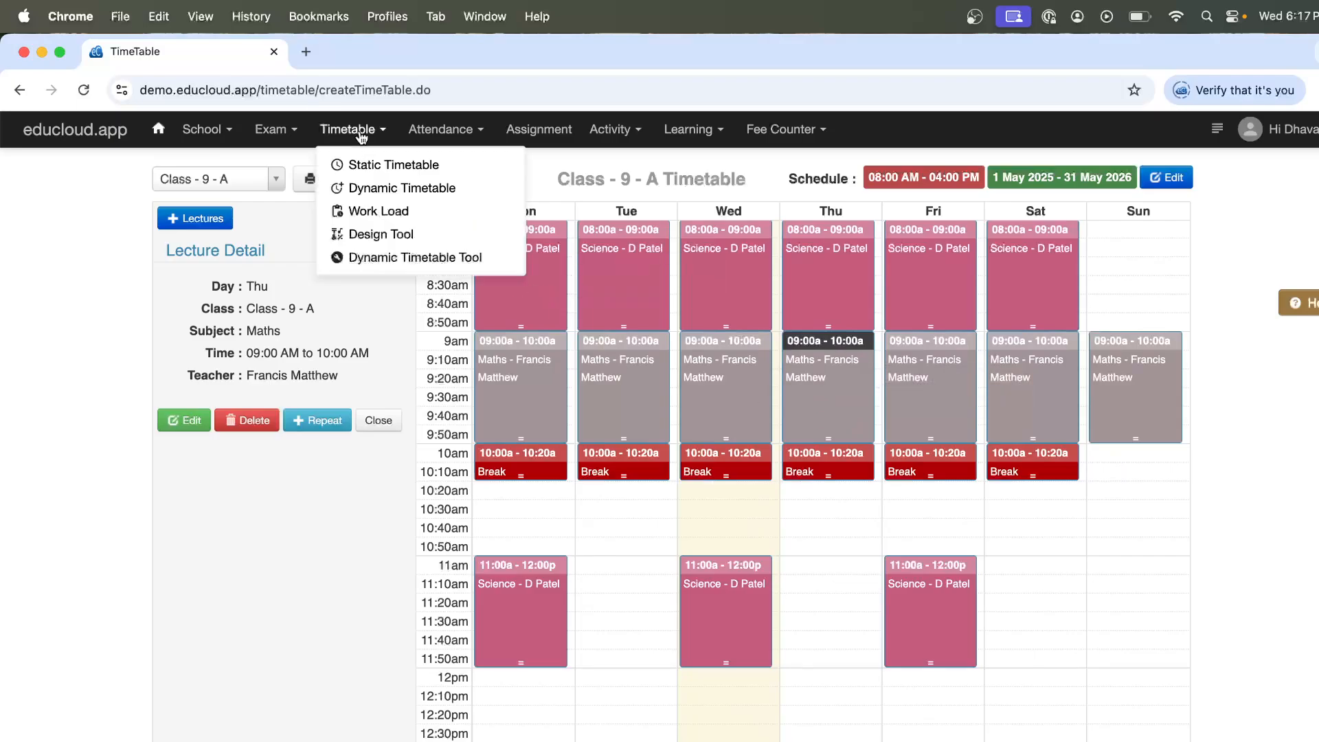
{"action": "left_click", "coordinate": [380, 188]}
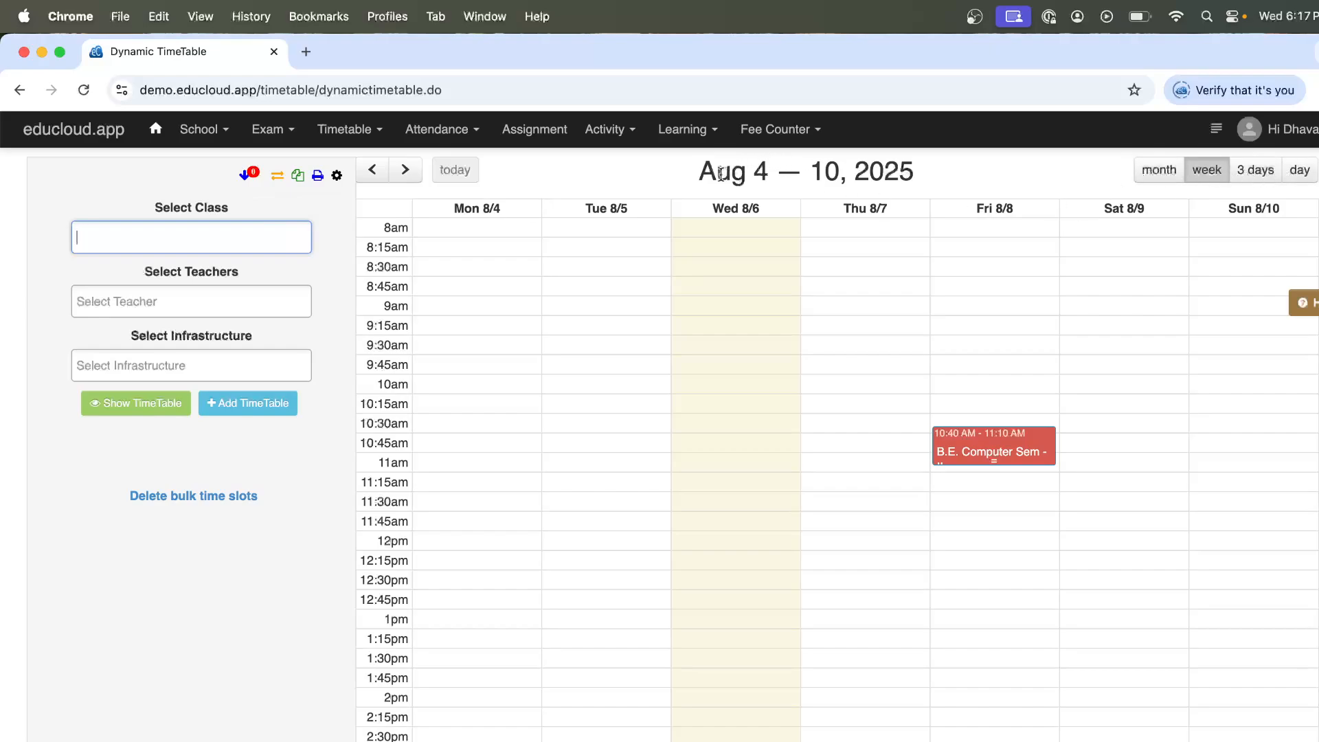
{"action": "left_click", "coordinate": [374, 172]}
{"action": "left_click", "coordinate": [442, 176]}
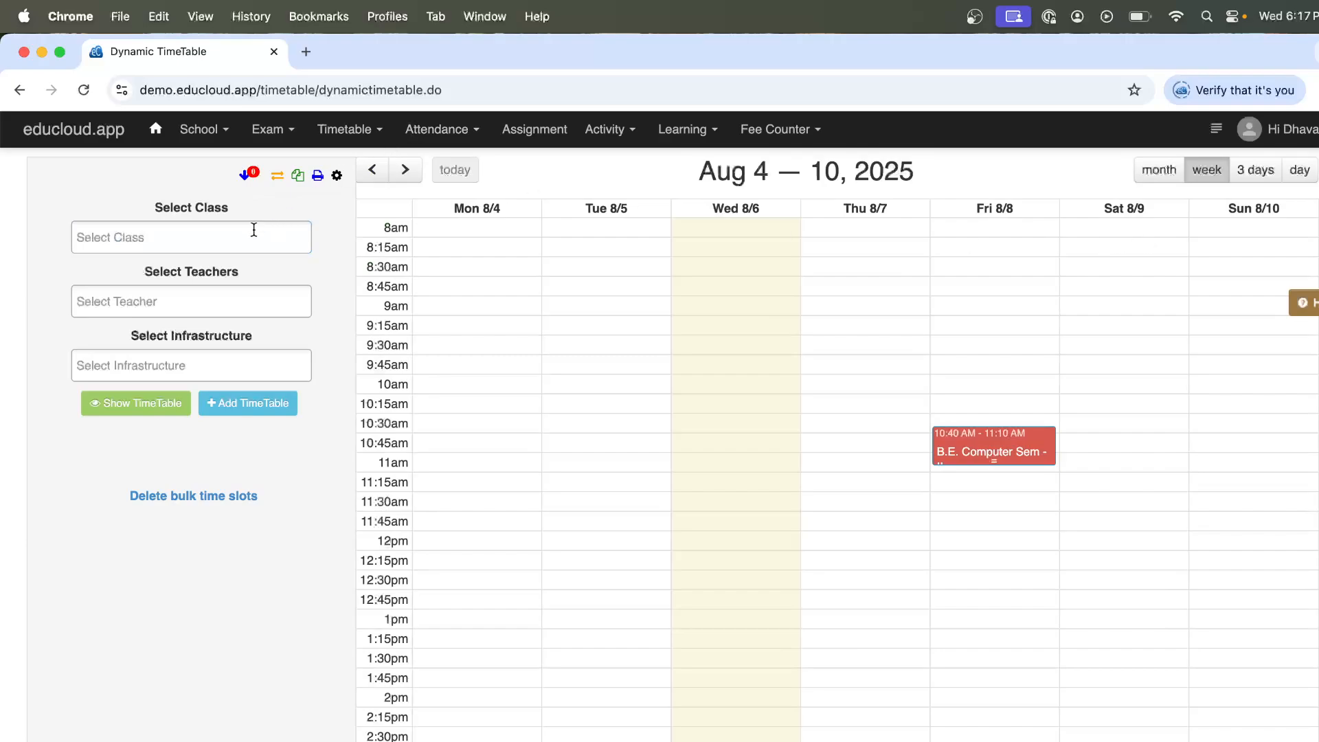
Choose Class - 9 - A as the class for the dynamic timetable
{"action": "left_click", "coordinate": [225, 234]}
{"action": "type", "text": "cls"}
{"action": "key", "text": "BackSpace"}
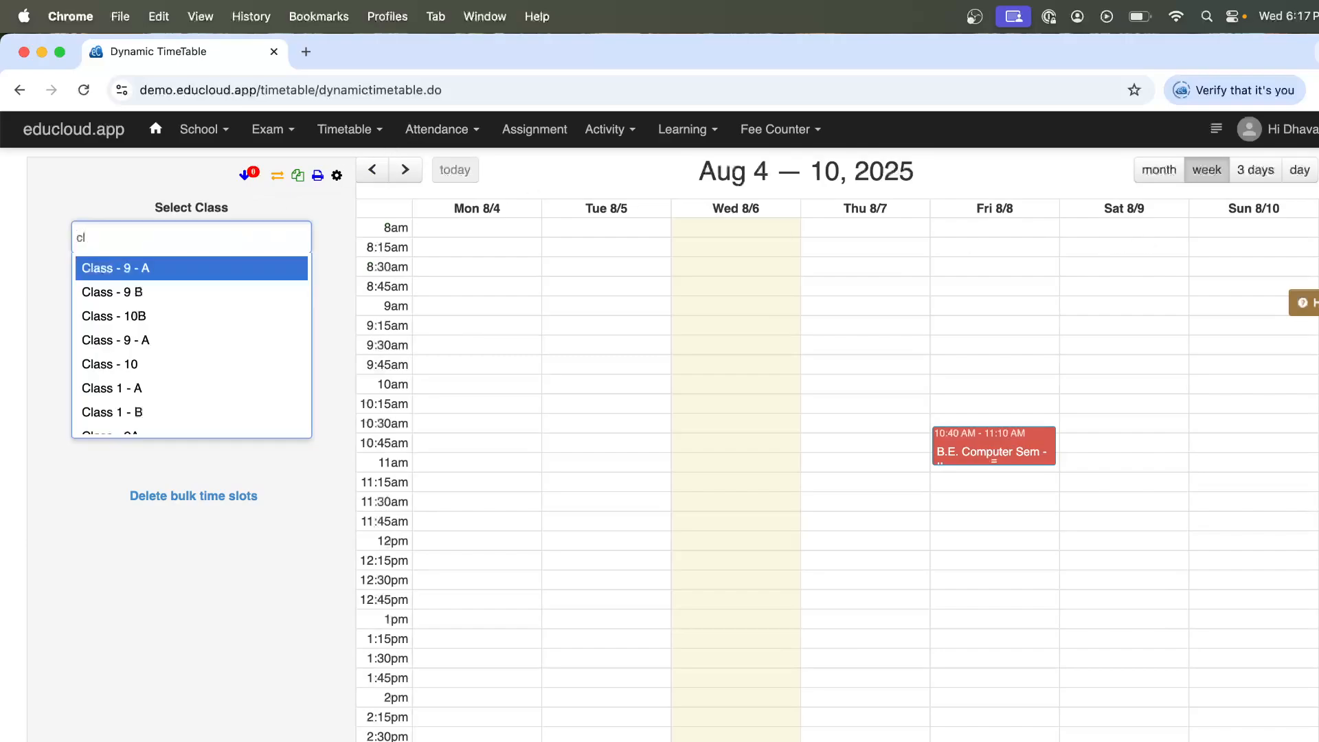
{"action": "key", "text": "Down"}
{"action": "key", "text": "Up"}
{"action": "key", "text": "Return"}
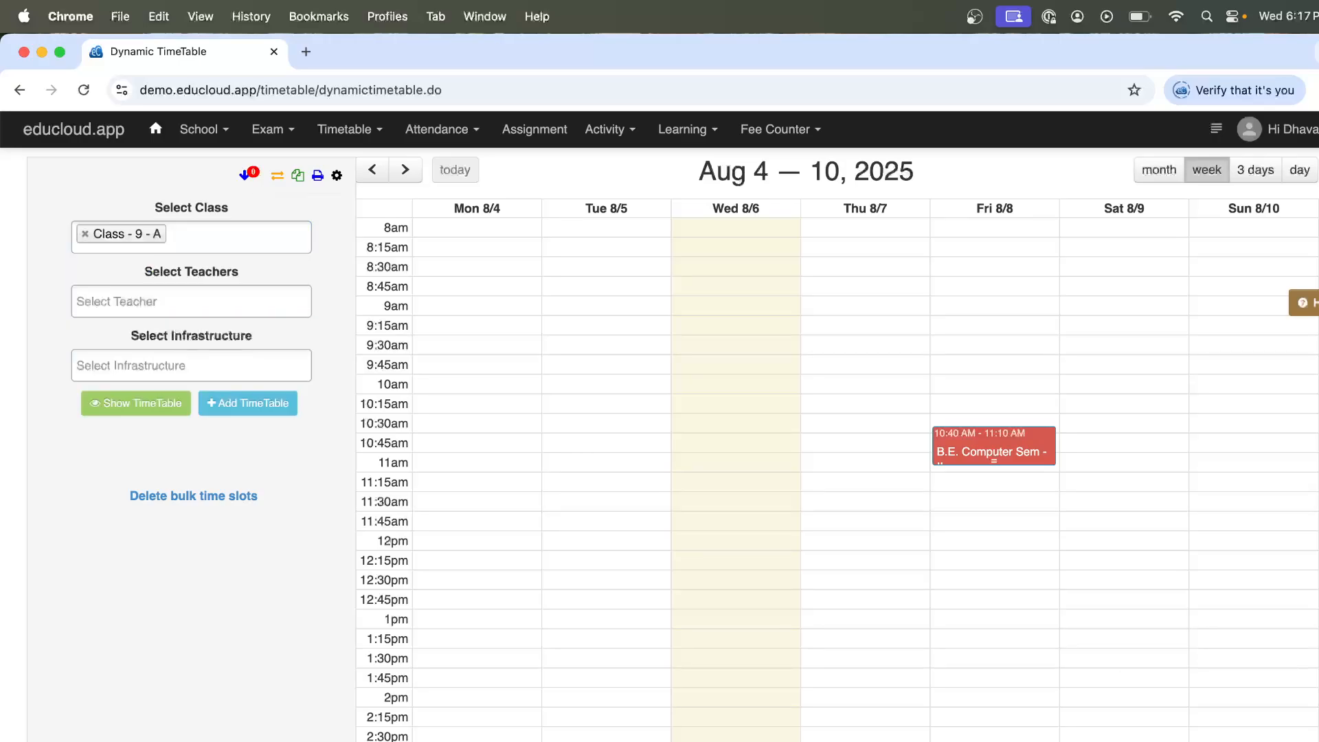
Show the Class - 9 - A dynamic timetable and delete the overlapping 8:40–9:40 AM Maths lecture on Tuesday, Aug 5
{"action": "left_click", "coordinate": [135, 404]}
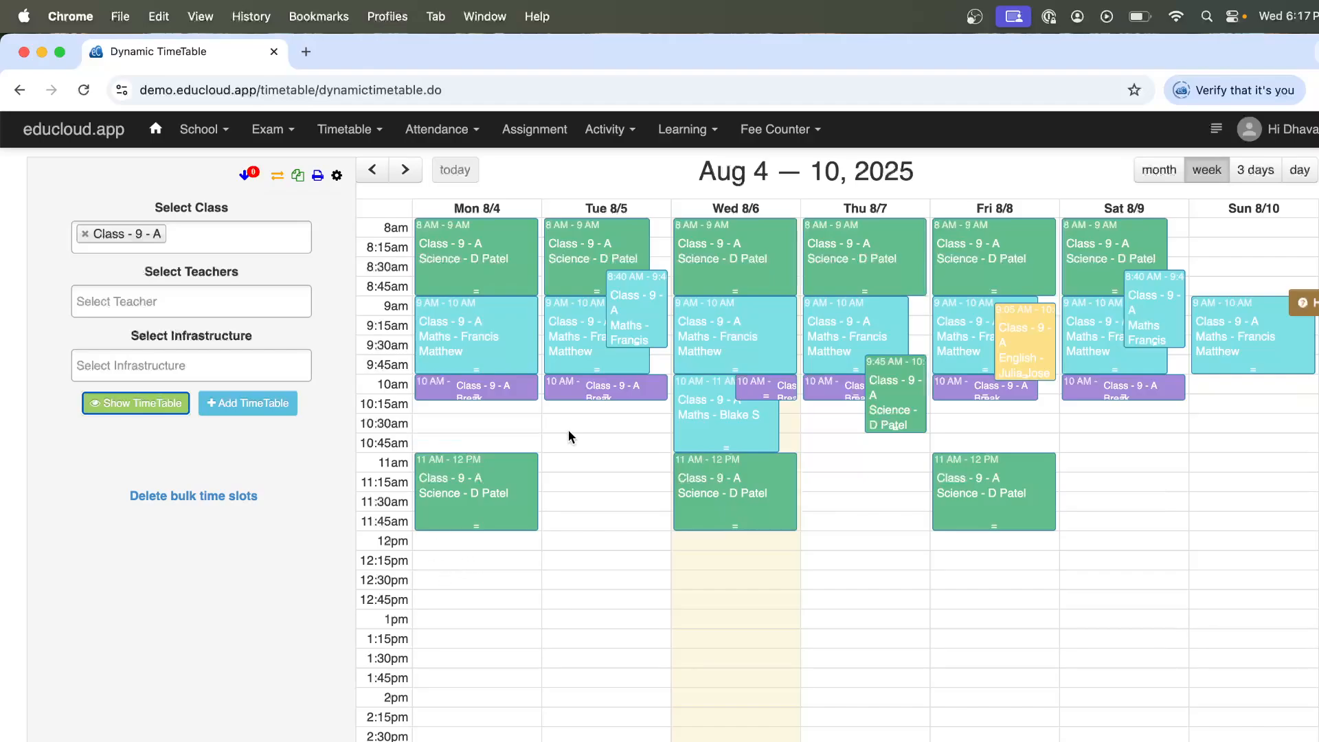
{"action": "left_click", "coordinate": [625, 333]}
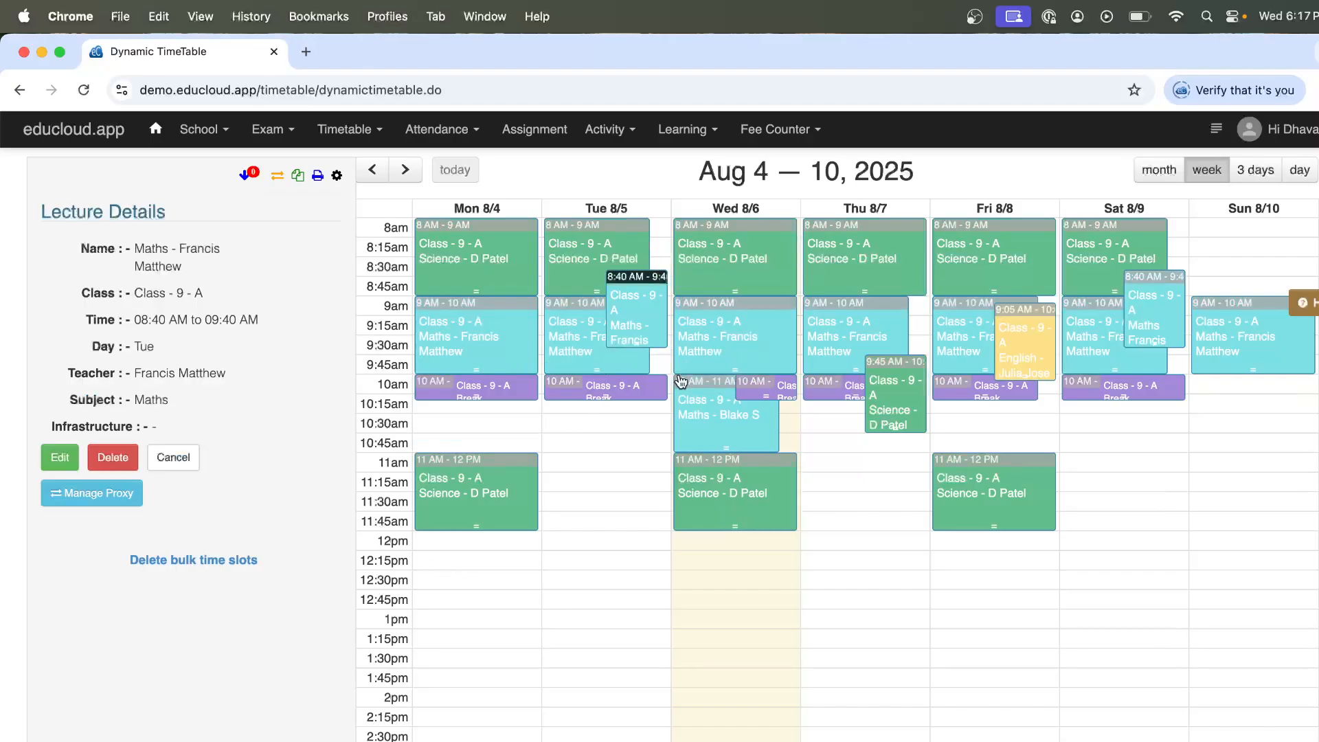
{"action": "left_click", "coordinate": [113, 457]}
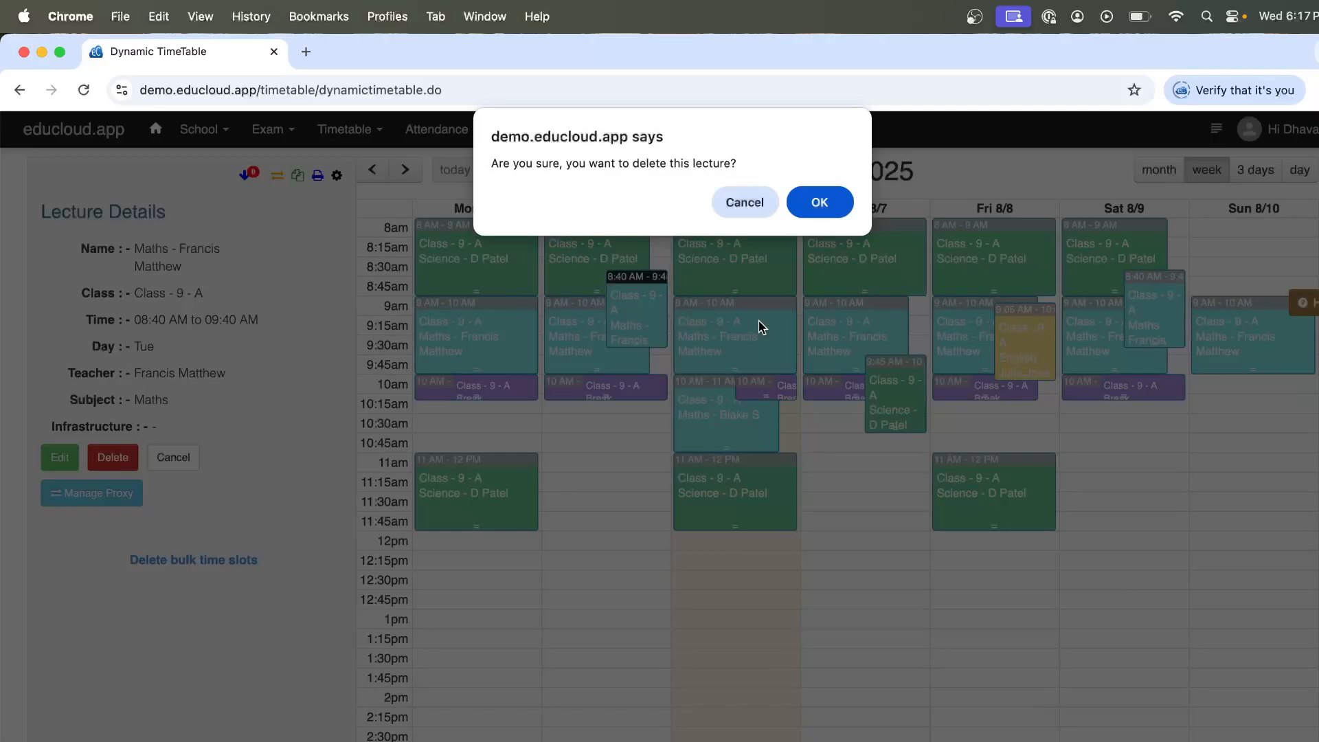
{"action": "left_click", "coordinate": [820, 202]}
Delete the overlapping 9:45–10:45 AM Science lecture on Thursday, Aug 7
{"action": "left_click", "coordinate": [896, 412]}
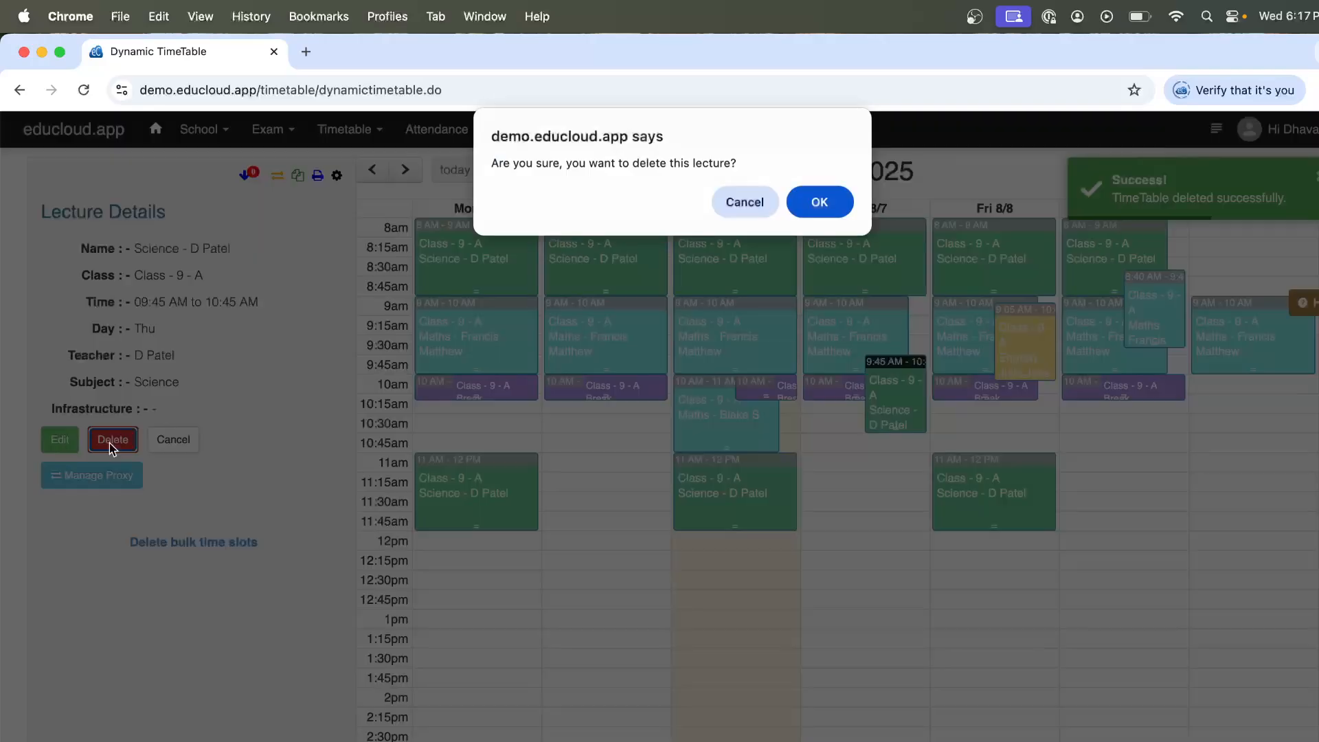
{"action": "left_click", "coordinate": [110, 440]}
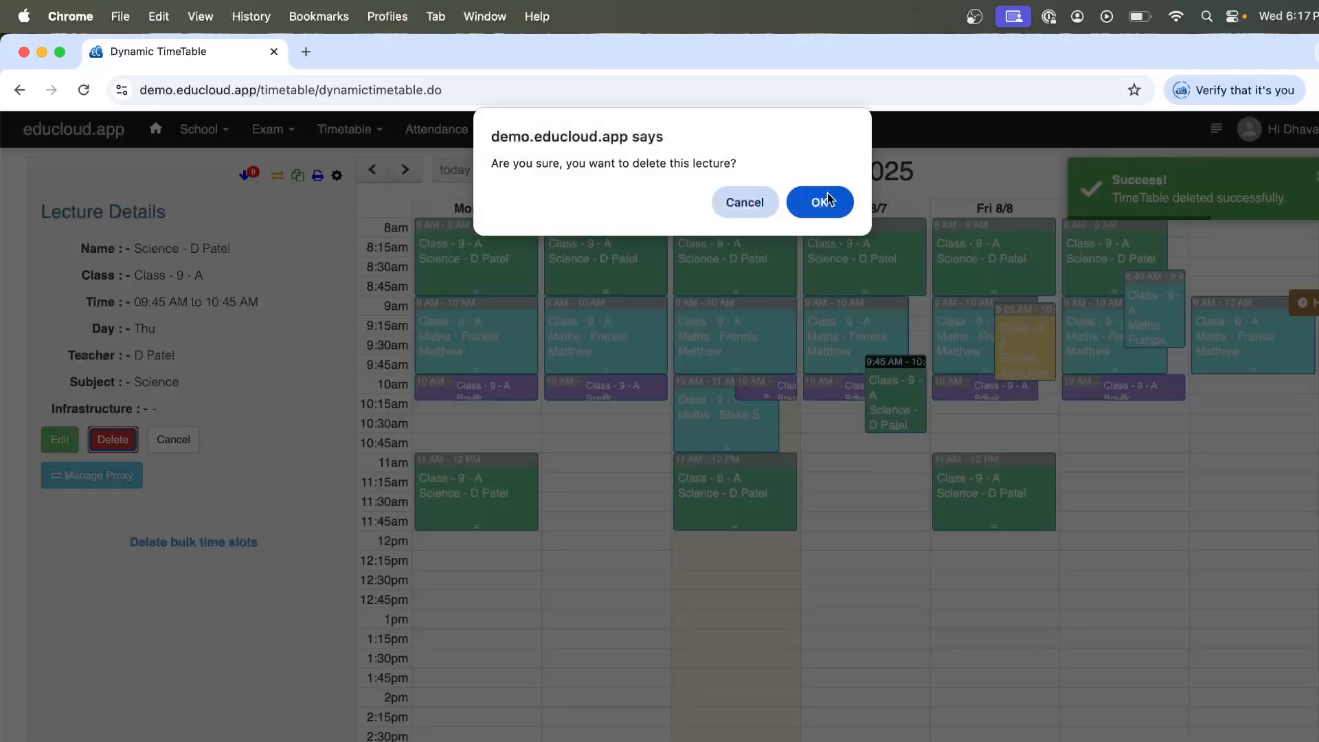
{"action": "left_click", "coordinate": [828, 201]}
View the Aug 11–17 dynamic week and open the Class - 9 - A static timetable in a new tab for comparison
{"action": "left_click", "coordinate": [409, 172]}
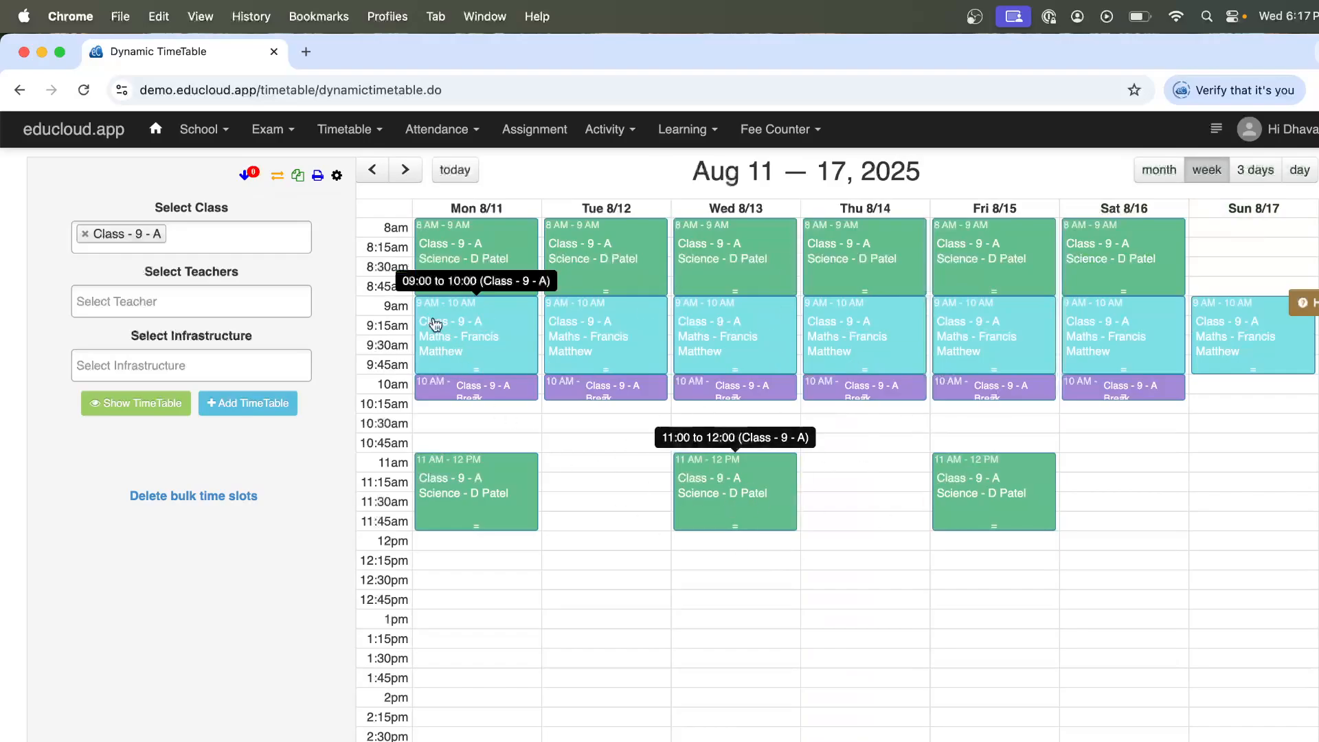
{"action": "left_click", "coordinate": [358, 141]}
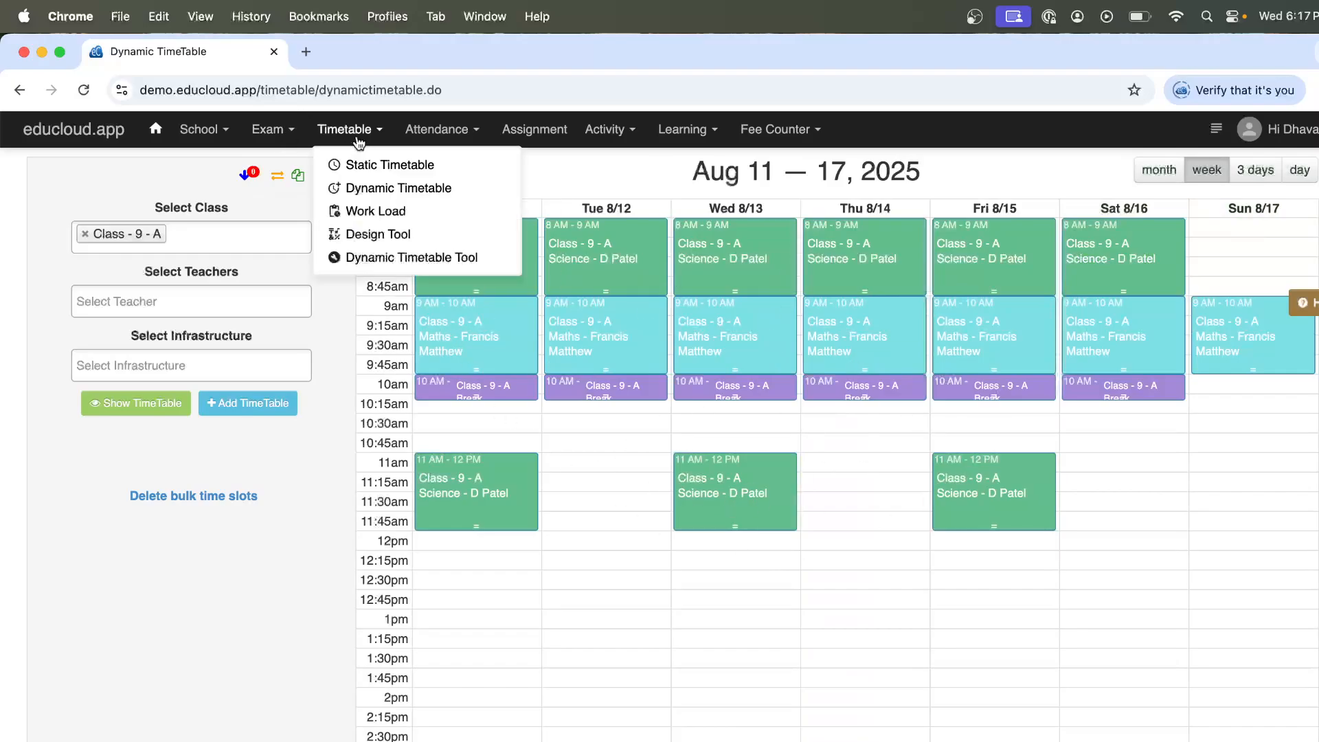
{"action": "right_click", "coordinate": [373, 165]}
{"action": "left_click", "coordinate": [431, 177]}
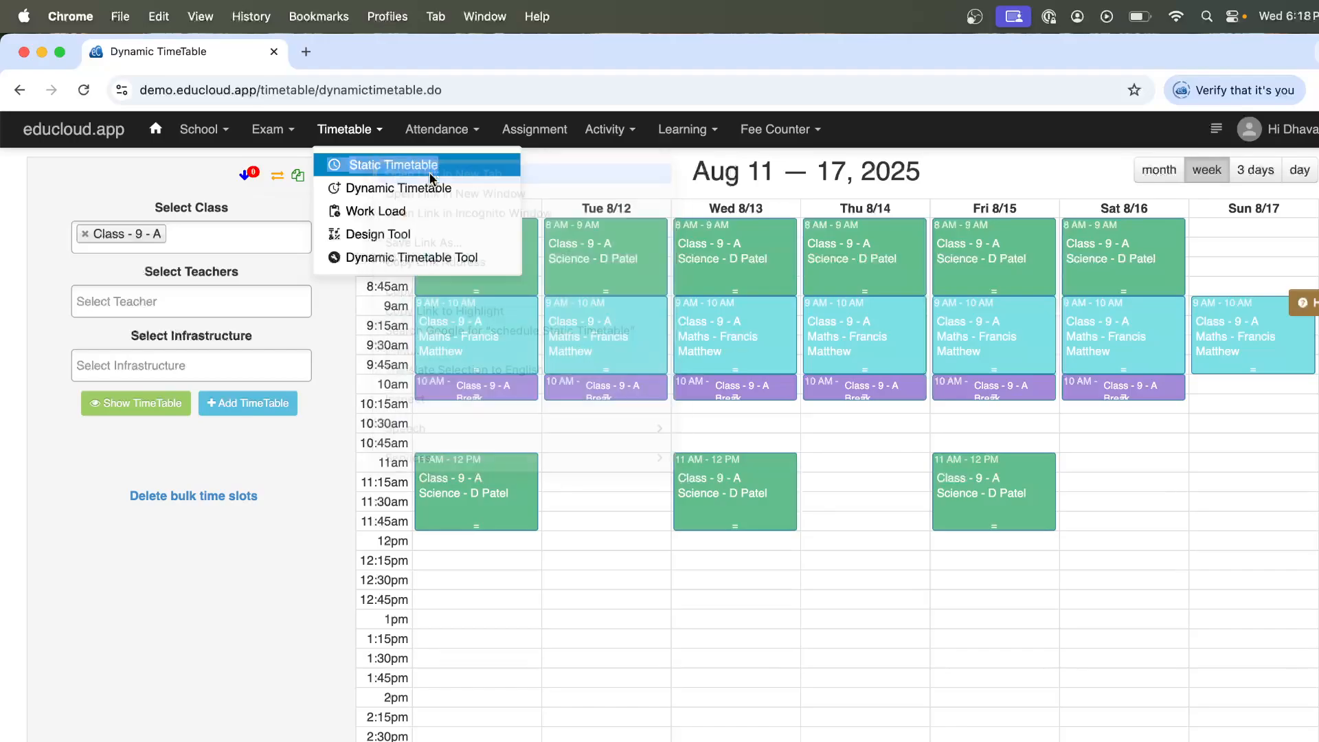
{"action": "left_click", "coordinate": [350, 51]}
{"action": "left_click", "coordinate": [249, 170]}
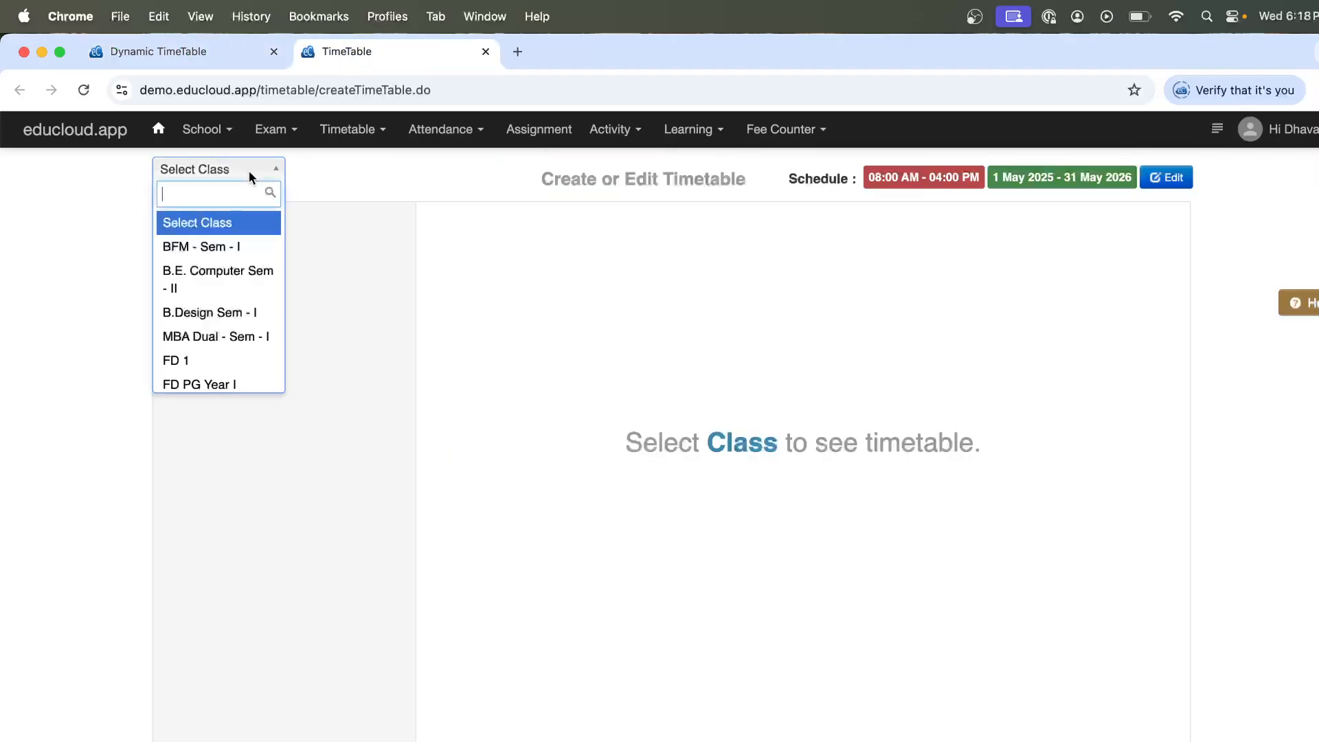
{"action": "type", "text": "9"}
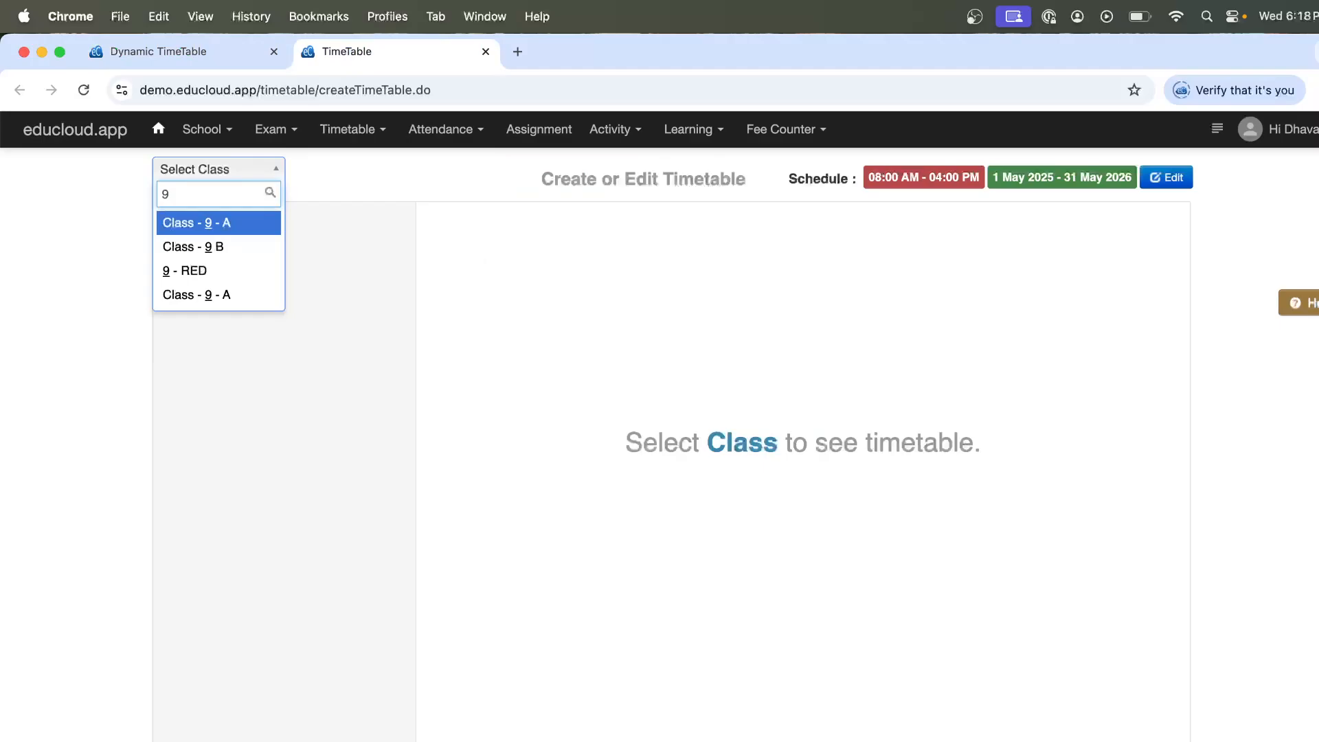
{"action": "key", "text": "Return"}
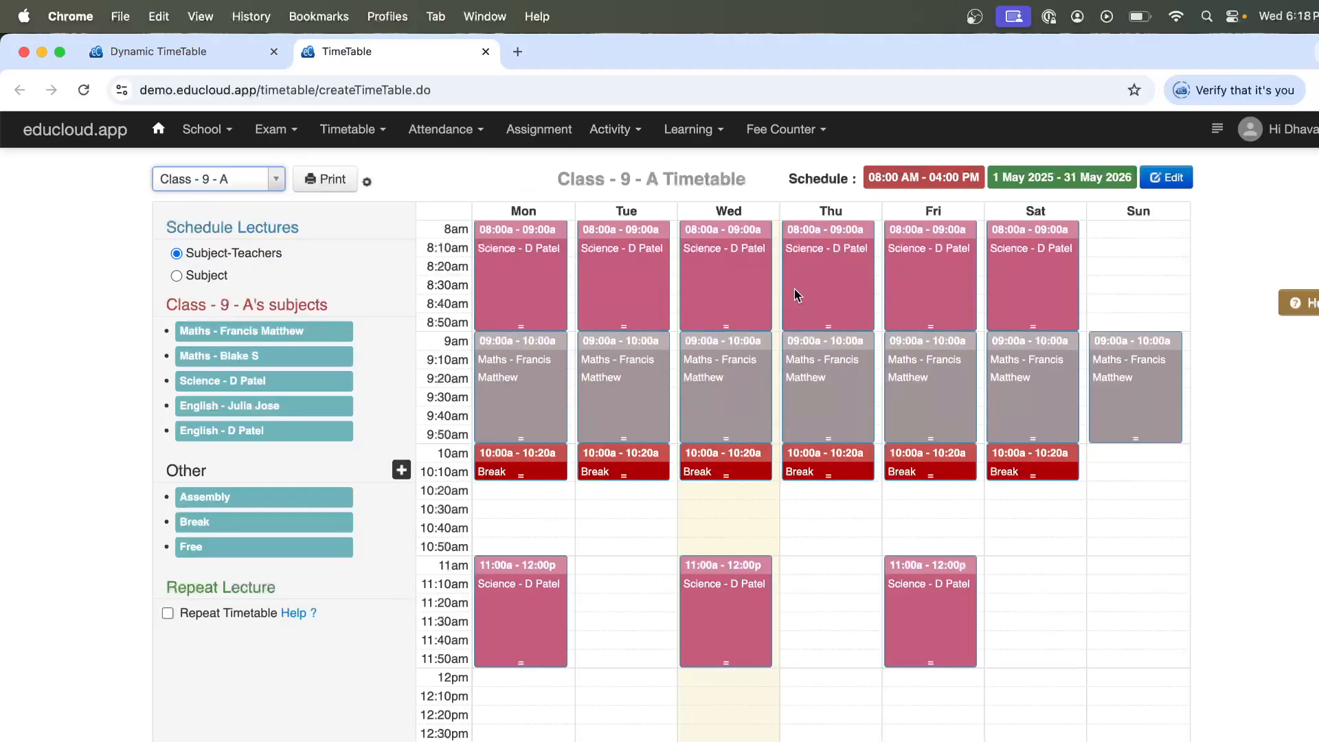
Return to the dynamic timetable and delete the 9:00–10:00 AM Maths lecture on Thursday, Aug 14
{"action": "left_click", "coordinate": [158, 52]}
{"action": "left_click", "coordinate": [557, 633]}
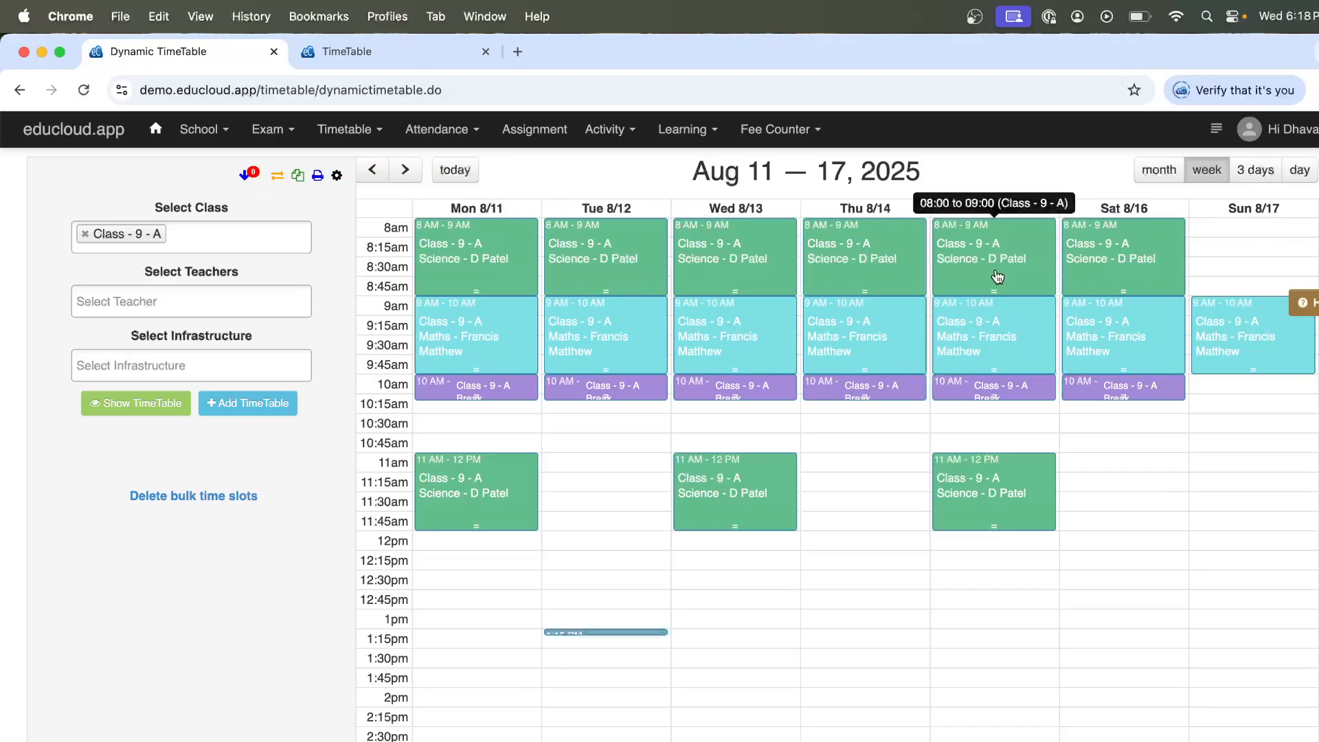
{"action": "left_click", "coordinate": [870, 332]}
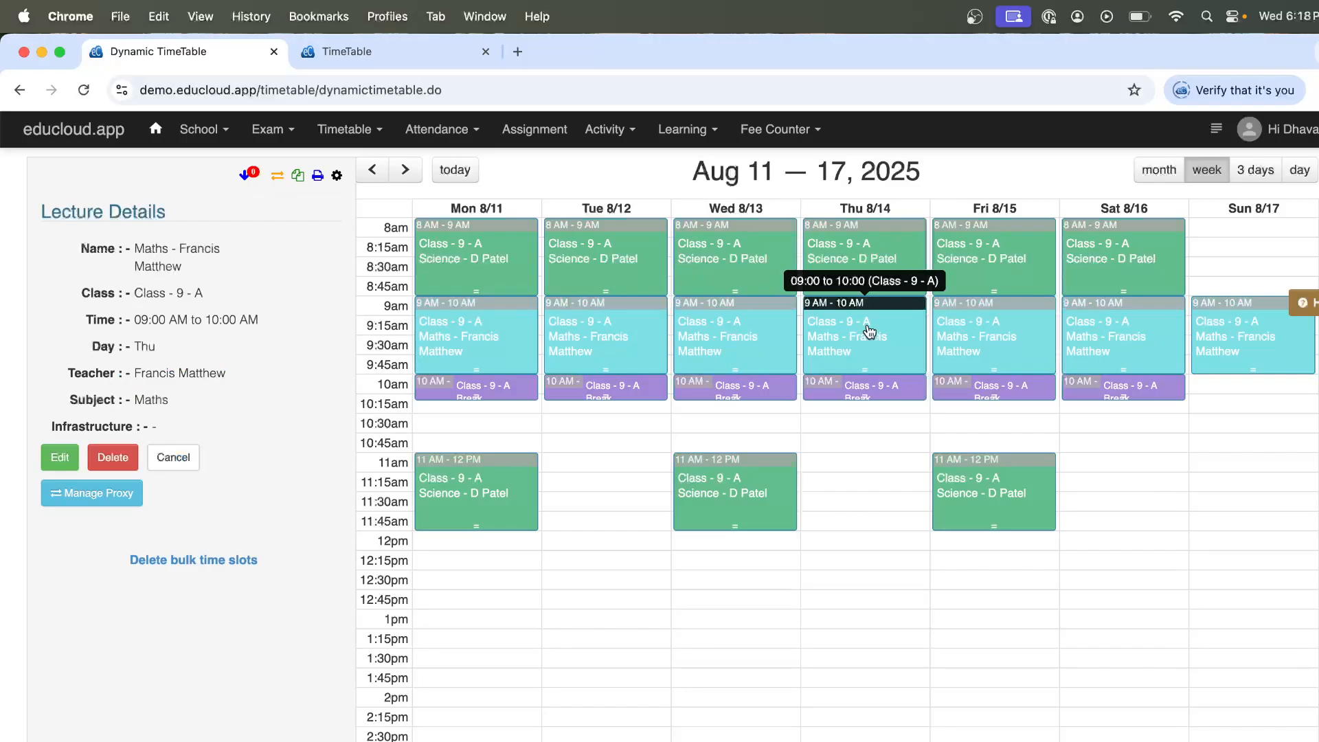
{"action": "left_click", "coordinate": [108, 467]}
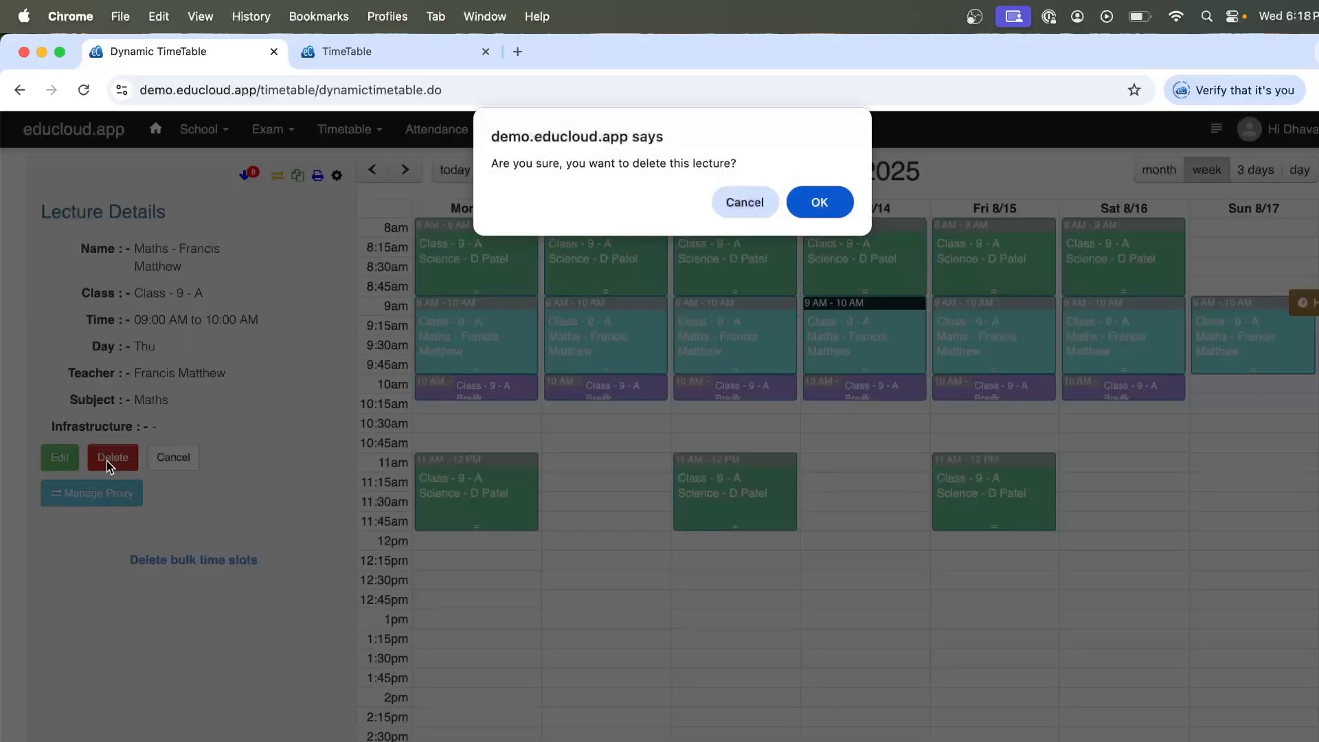
{"action": "left_click", "coordinate": [823, 204]}
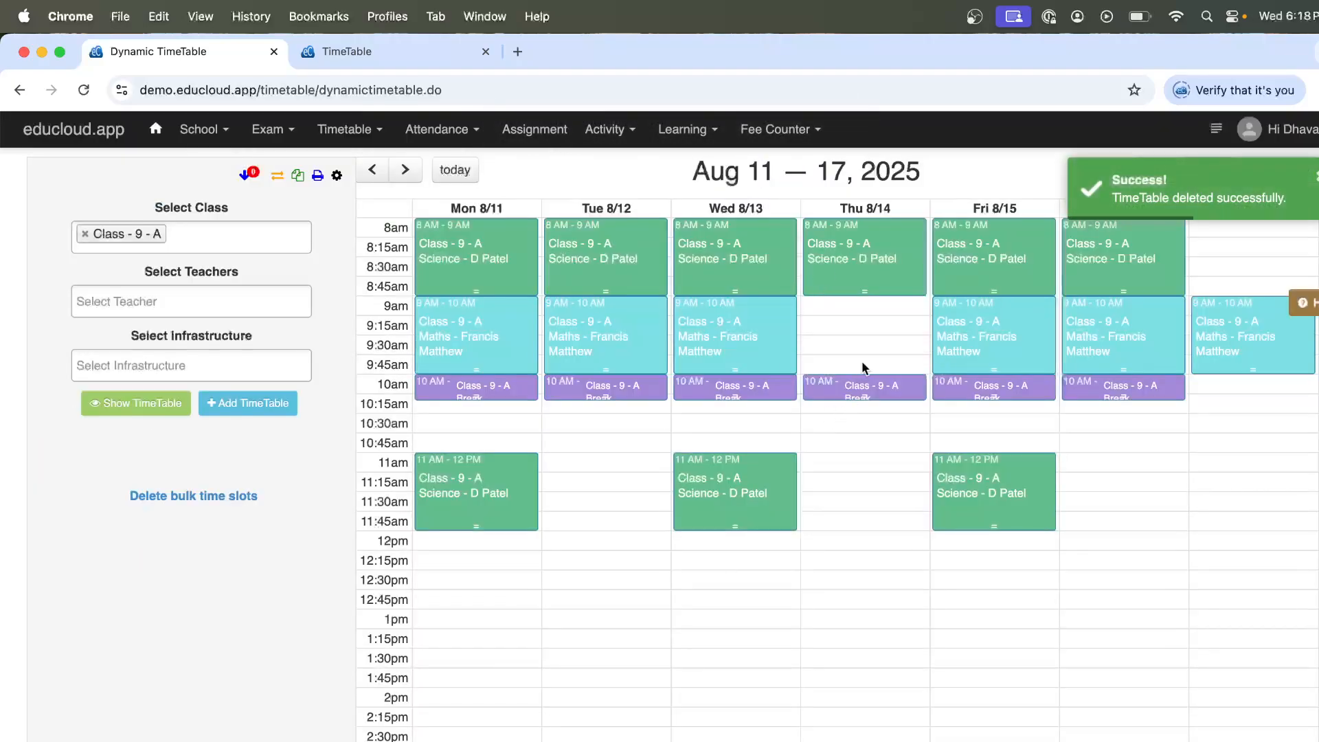
Check the Thursday 9:00 AM Maths lecture in the Aug 18–24 week and return to Aug 11–17
{"action": "left_click", "coordinate": [407, 171]}
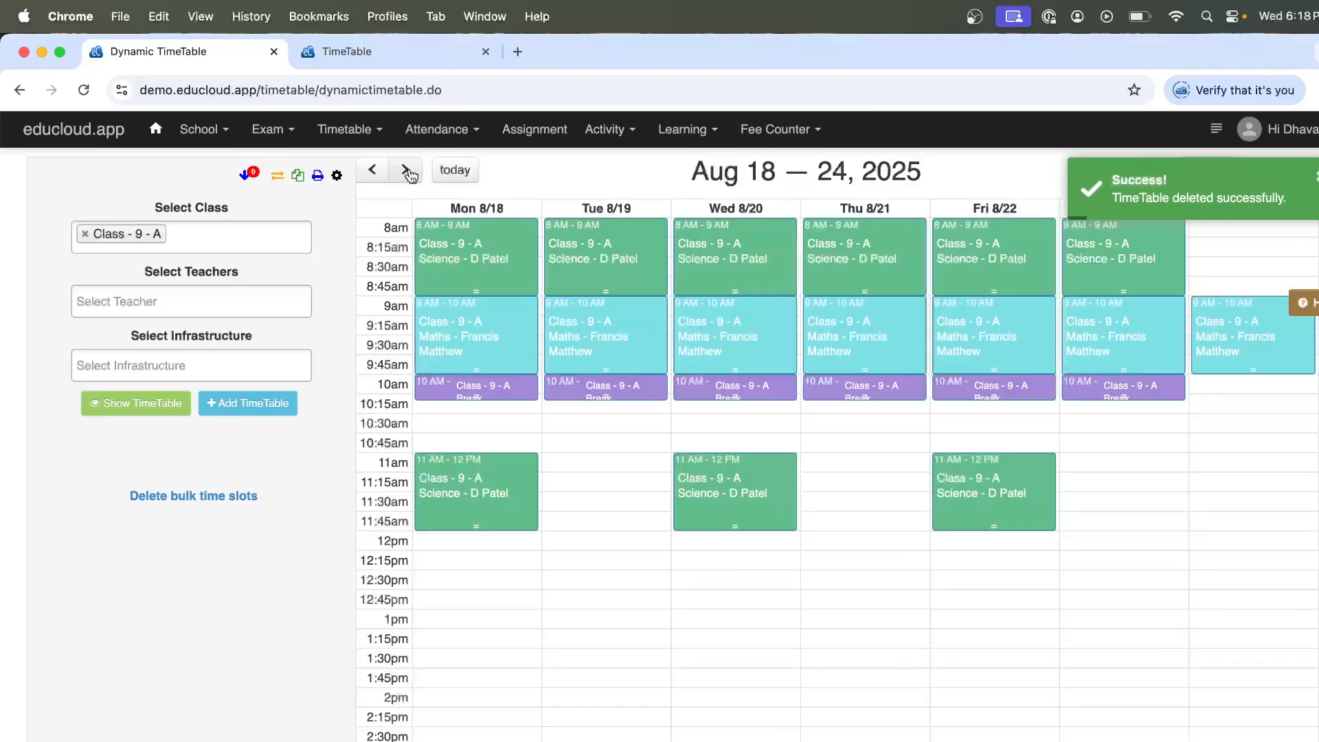
{"action": "left_click", "coordinate": [857, 362]}
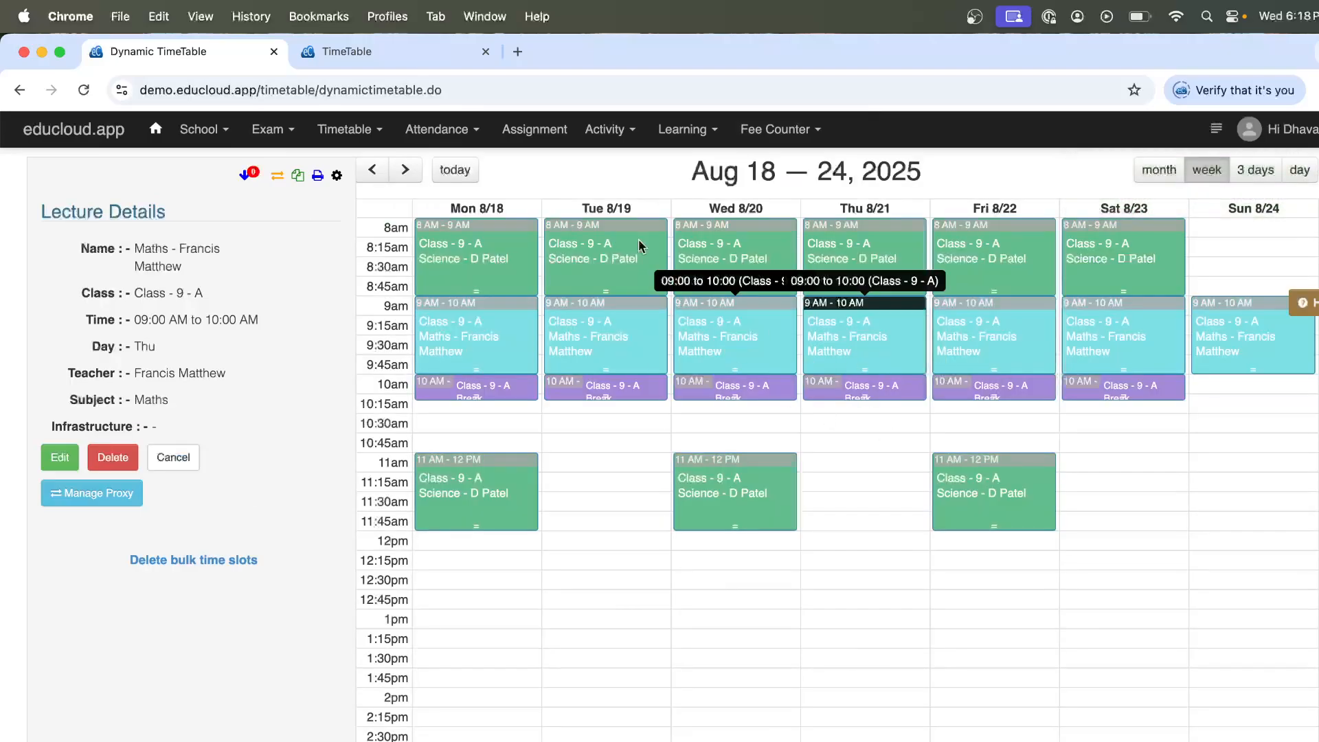
{"action": "left_click", "coordinate": [372, 170]}
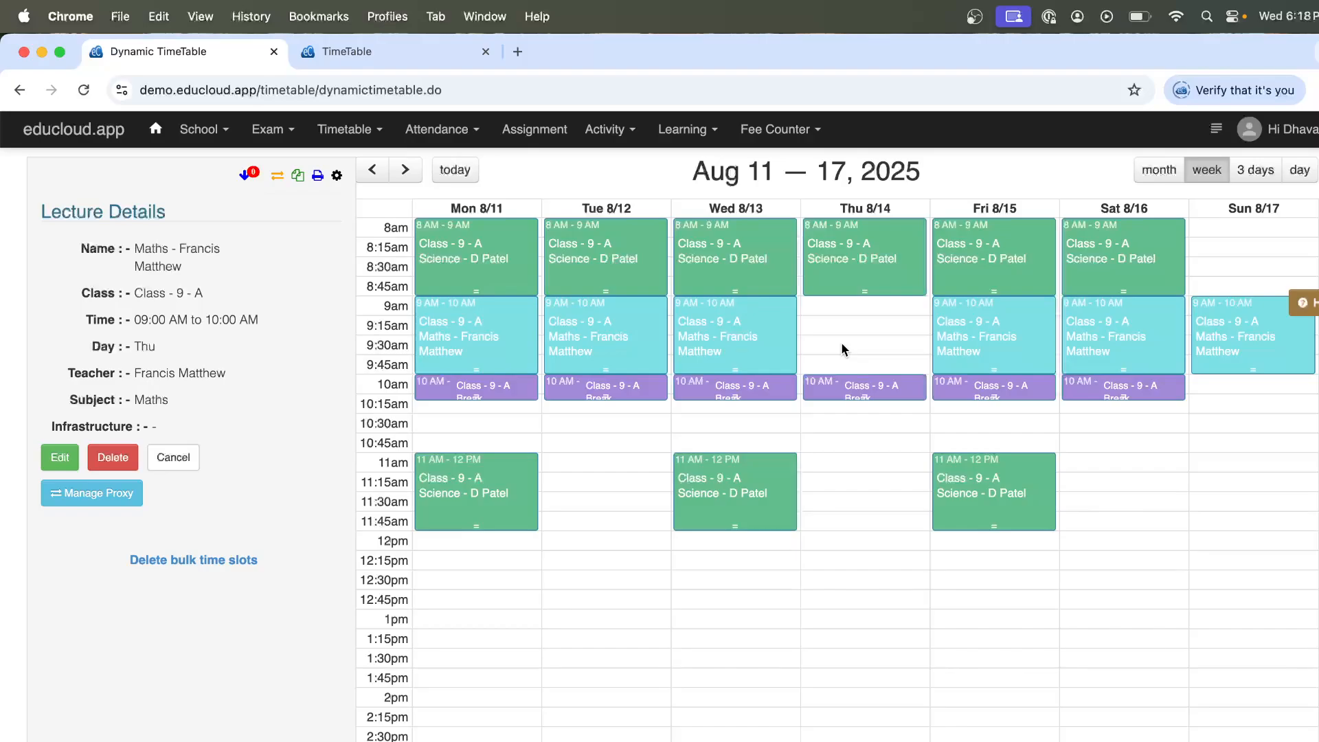
Assign the first suggested English teacher as proxy for the 9:00–10:00 AM Maths lecture on Friday, Aug 15
{"action": "left_click", "coordinate": [986, 337]}
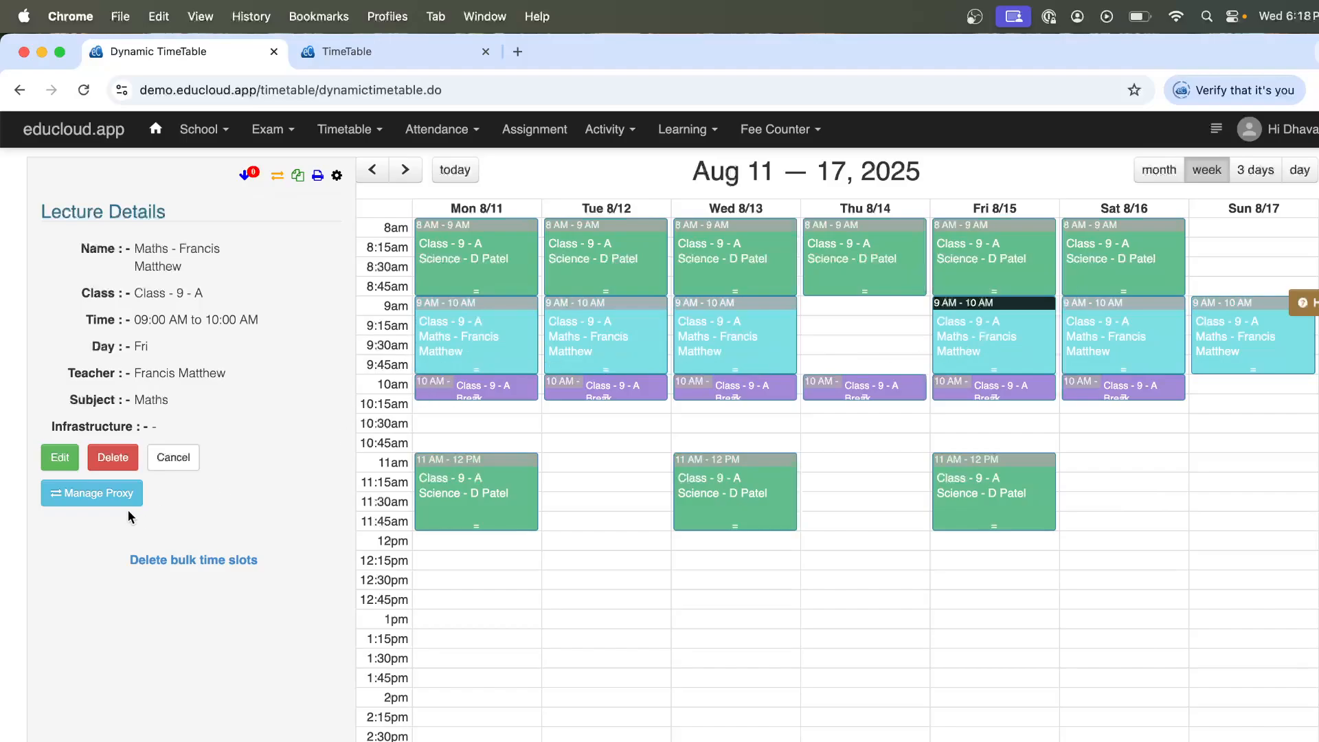
{"action": "left_click", "coordinate": [93, 497]}
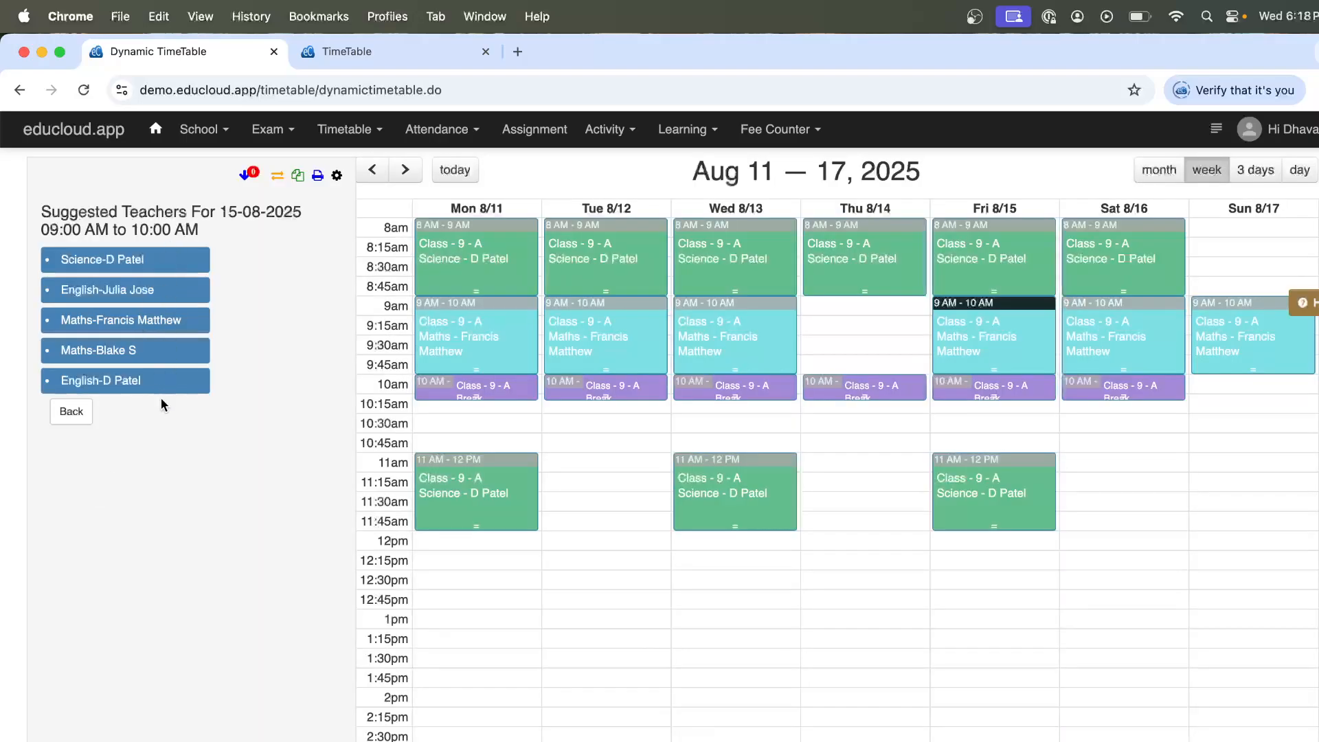
{"action": "left_click", "coordinate": [114, 294]}
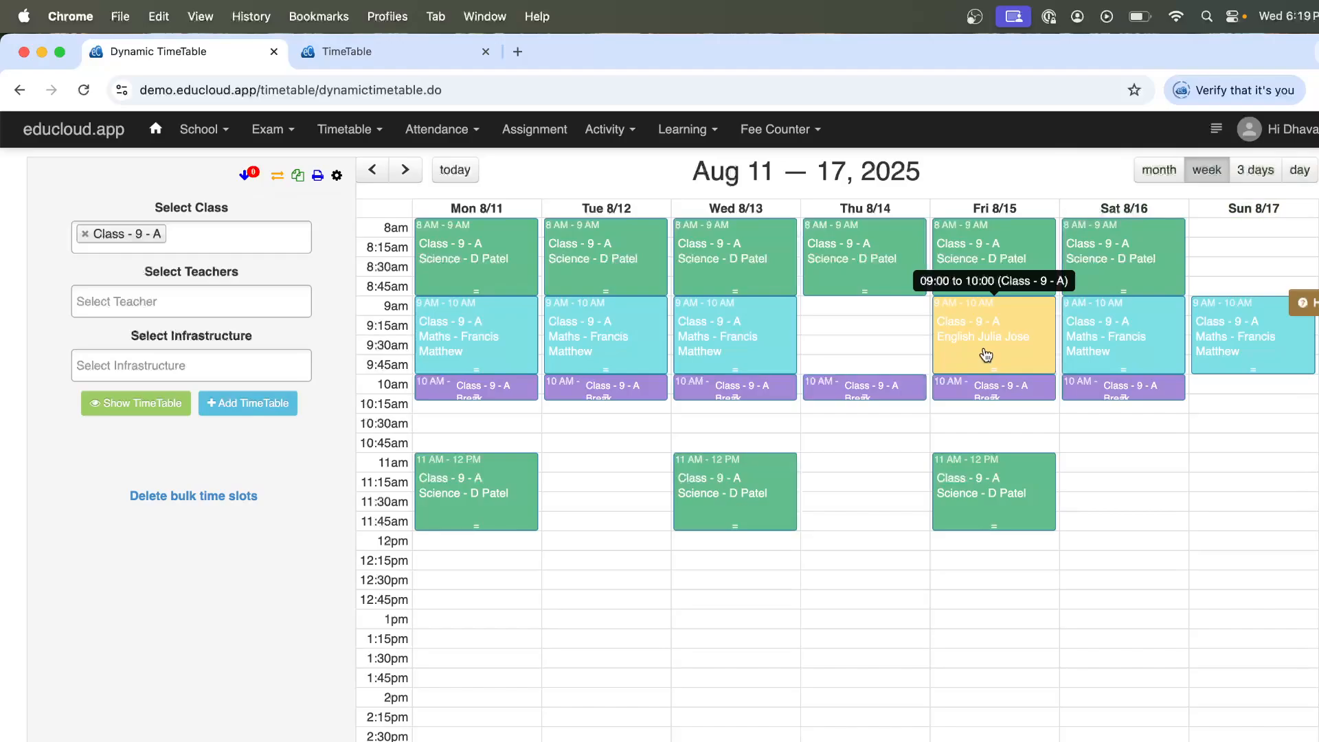
Check the Friday 9:00 AM lecture in the Aug 18–24 and Aug 25–31 weeks
{"action": "left_click", "coordinate": [416, 173]}
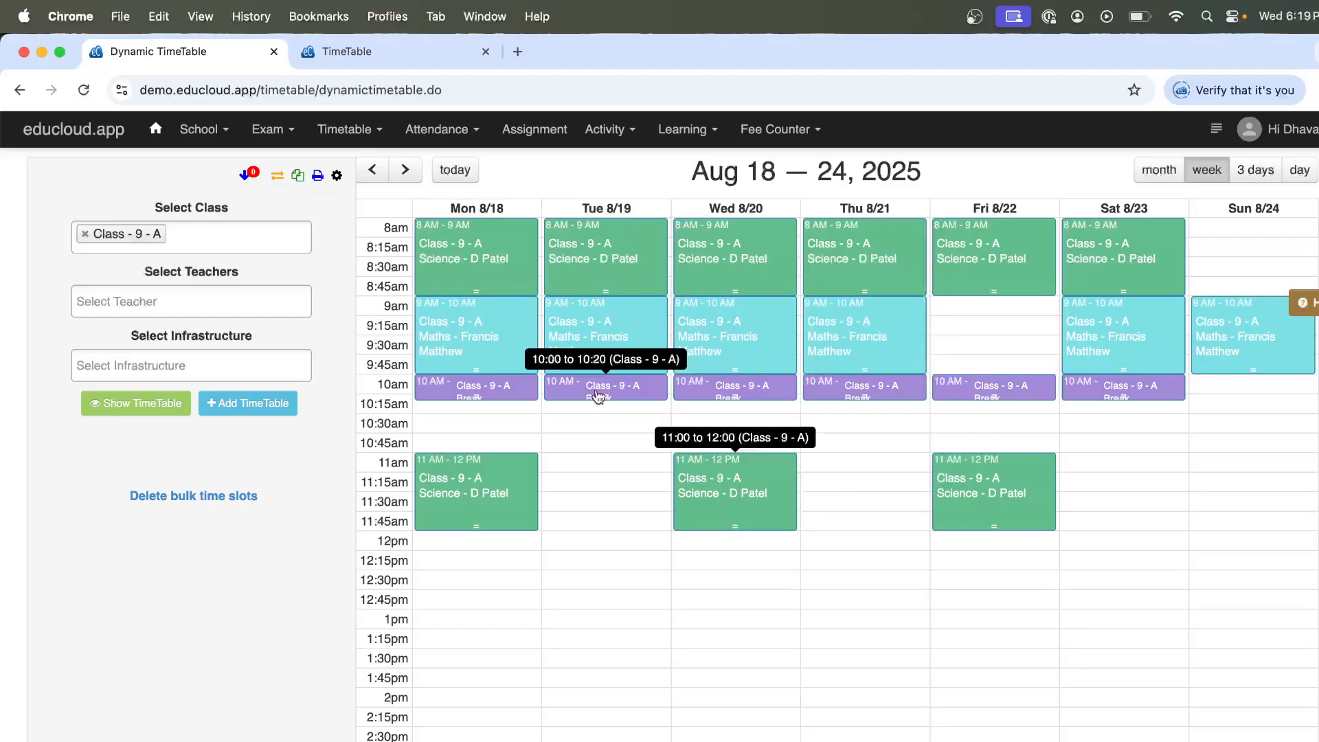
{"action": "left_click", "coordinate": [413, 174]}
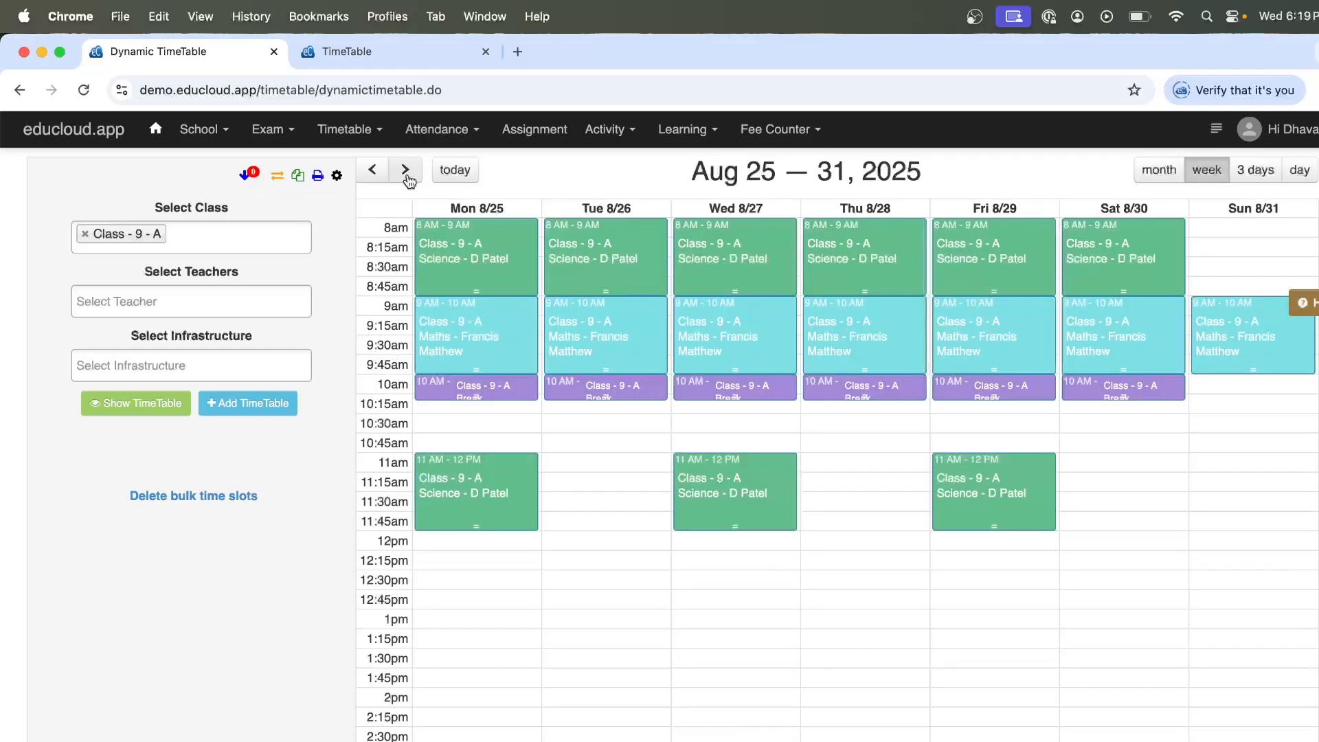
{"action": "left_click", "coordinate": [988, 354]}
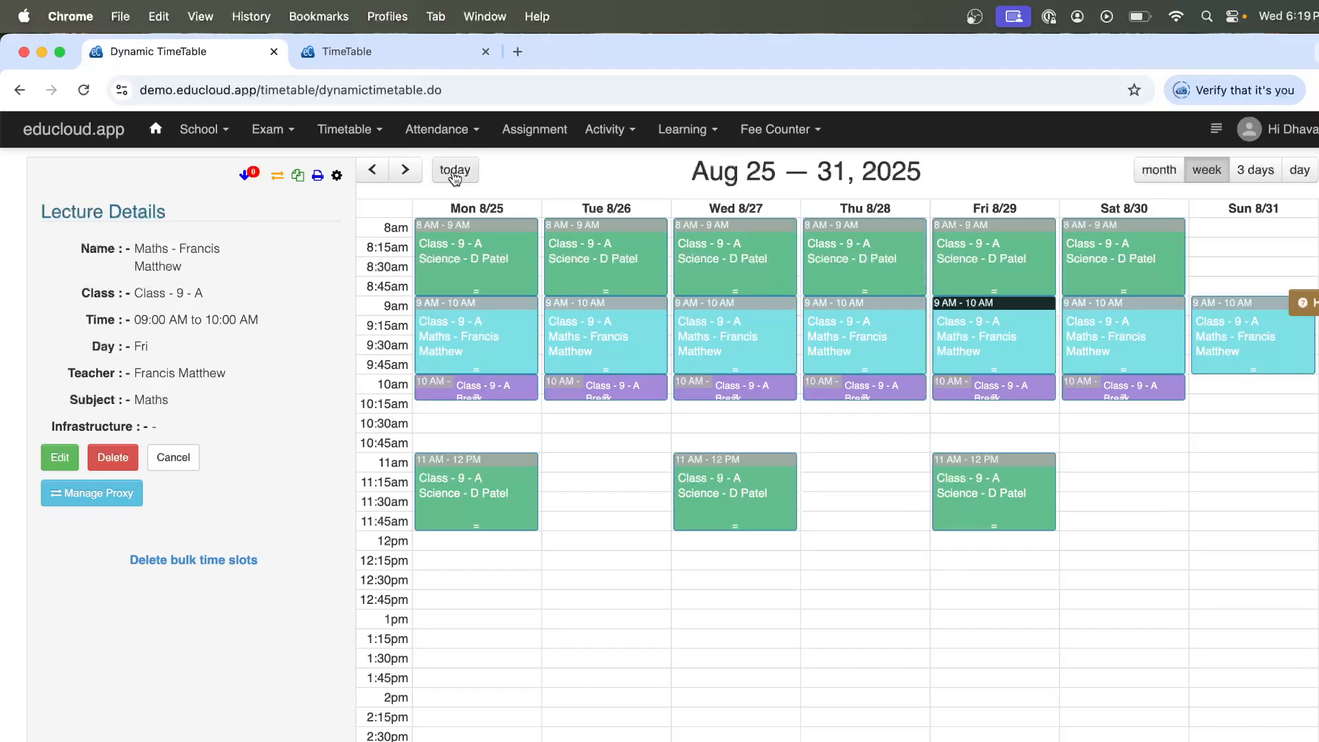
Reopen the static timetable in its existing tab and display Class - 9 - A to examine its weekly lectures
{"action": "left_click", "coordinate": [374, 58]}
{"action": "left_click", "coordinate": [434, 90]}
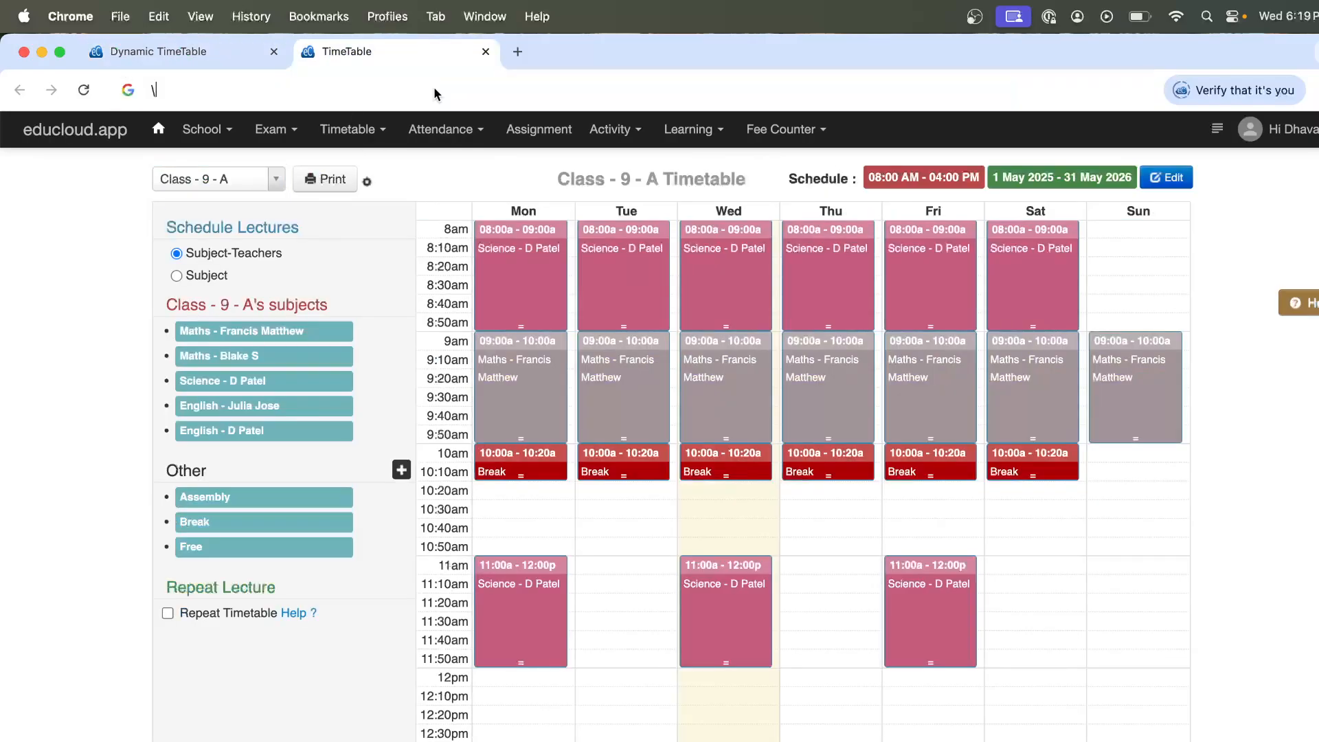
{"action": "type", "text": "\\"}
{"action": "key", "text": "Escape"}
{"action": "left_click", "coordinate": [351, 130]}
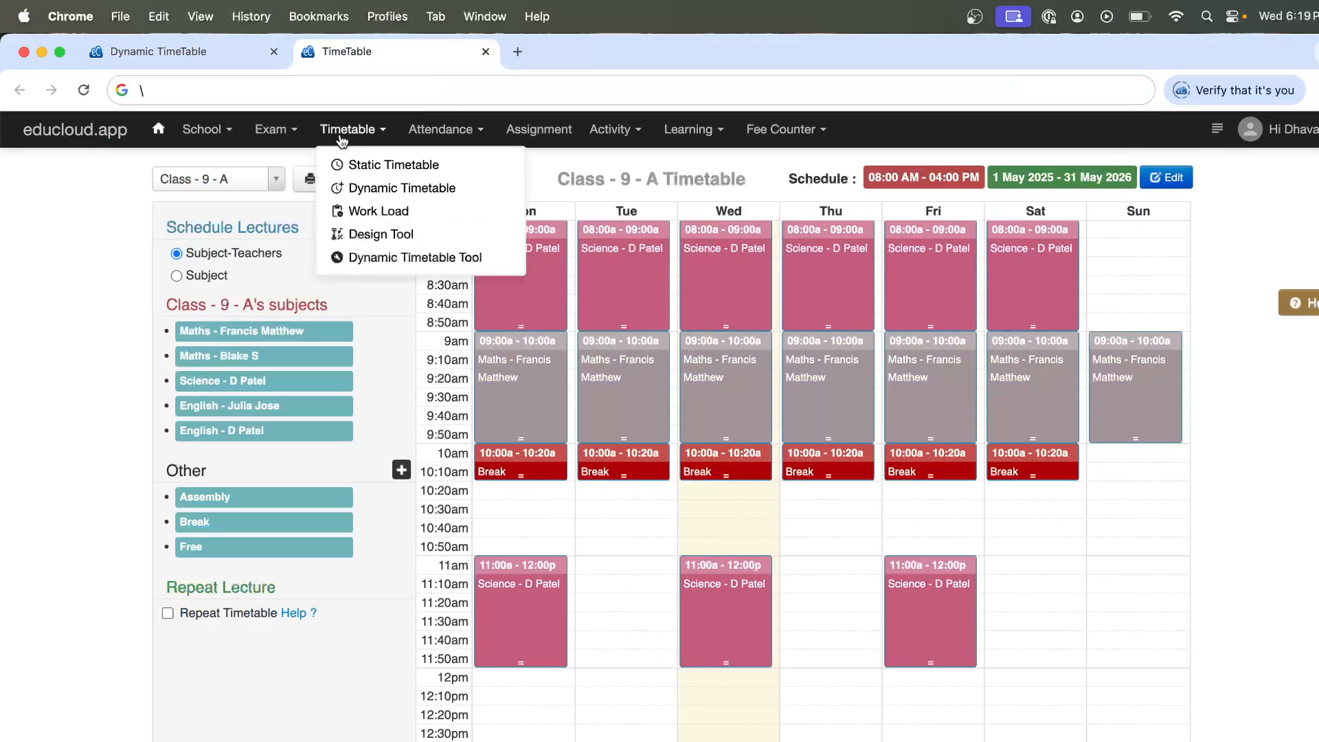
{"action": "left_click", "coordinate": [369, 165]}
{"action": "left_click", "coordinate": [234, 172]}
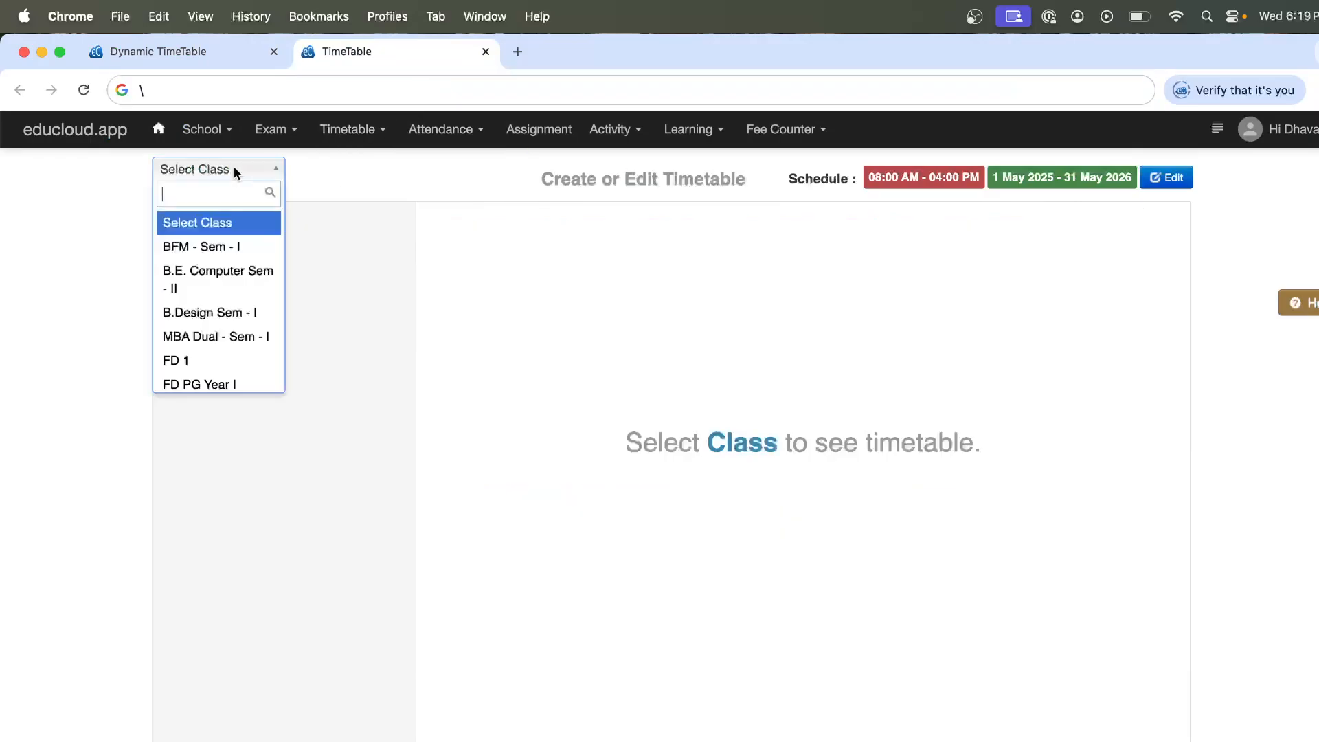
{"action": "type", "text": "9"}
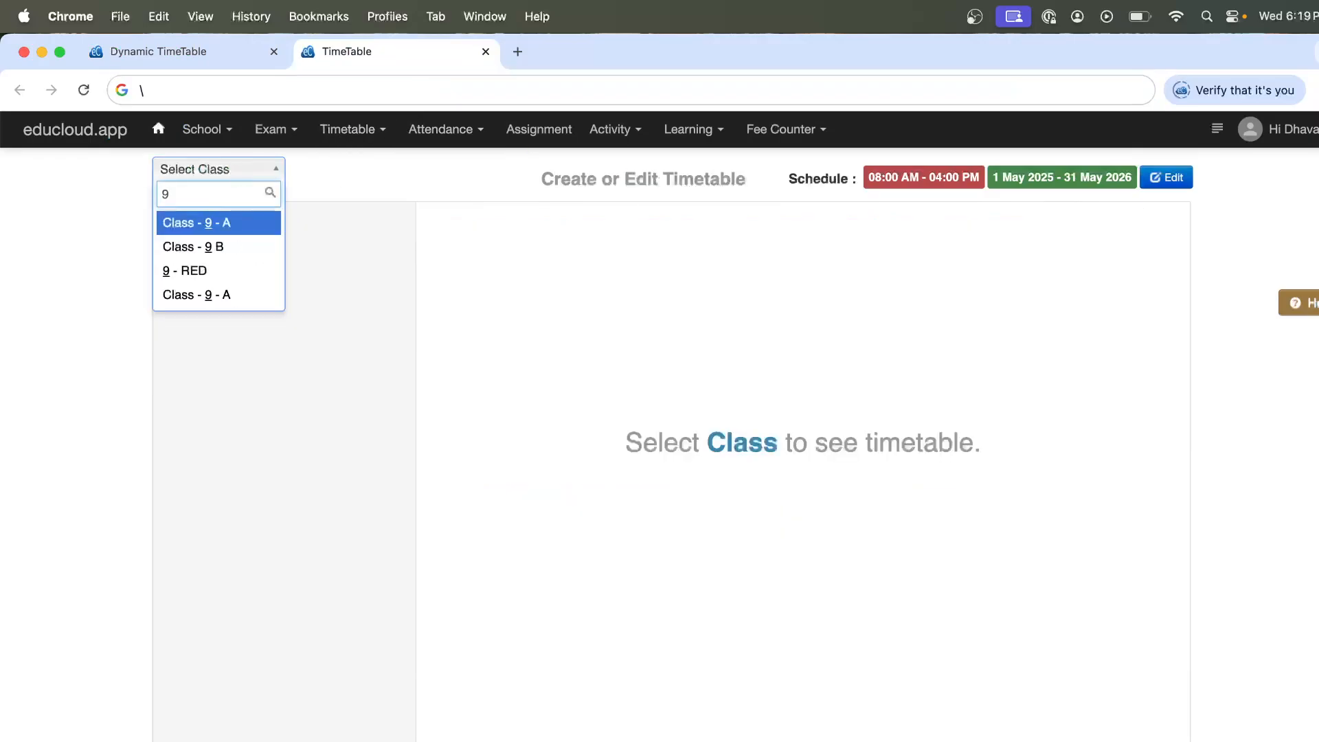
{"action": "left_click", "coordinate": [230, 222]}
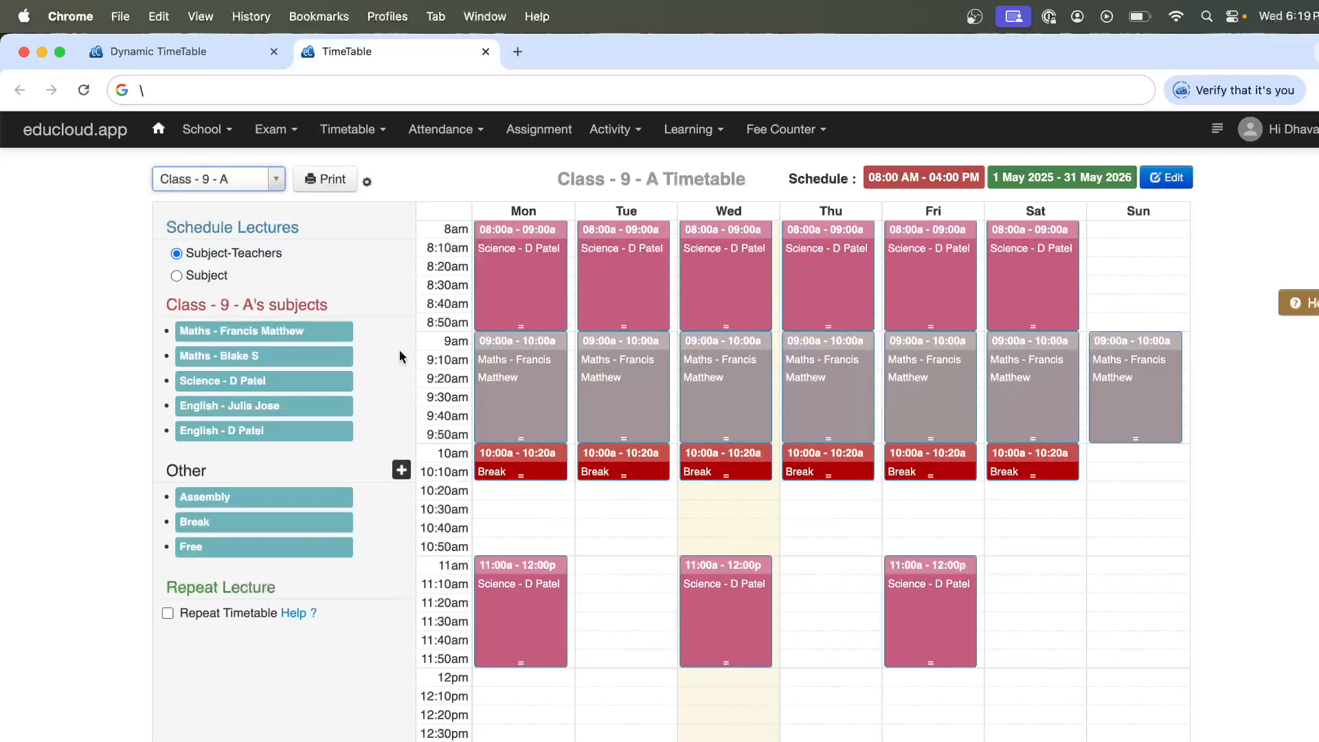
Reopen the Dynamic Timetable for Class - 9 - A and review the weeks from Aug 4–10 through Aug 18–24
{"action": "left_click", "coordinate": [227, 52]}
{"action": "left_click", "coordinate": [347, 129]}
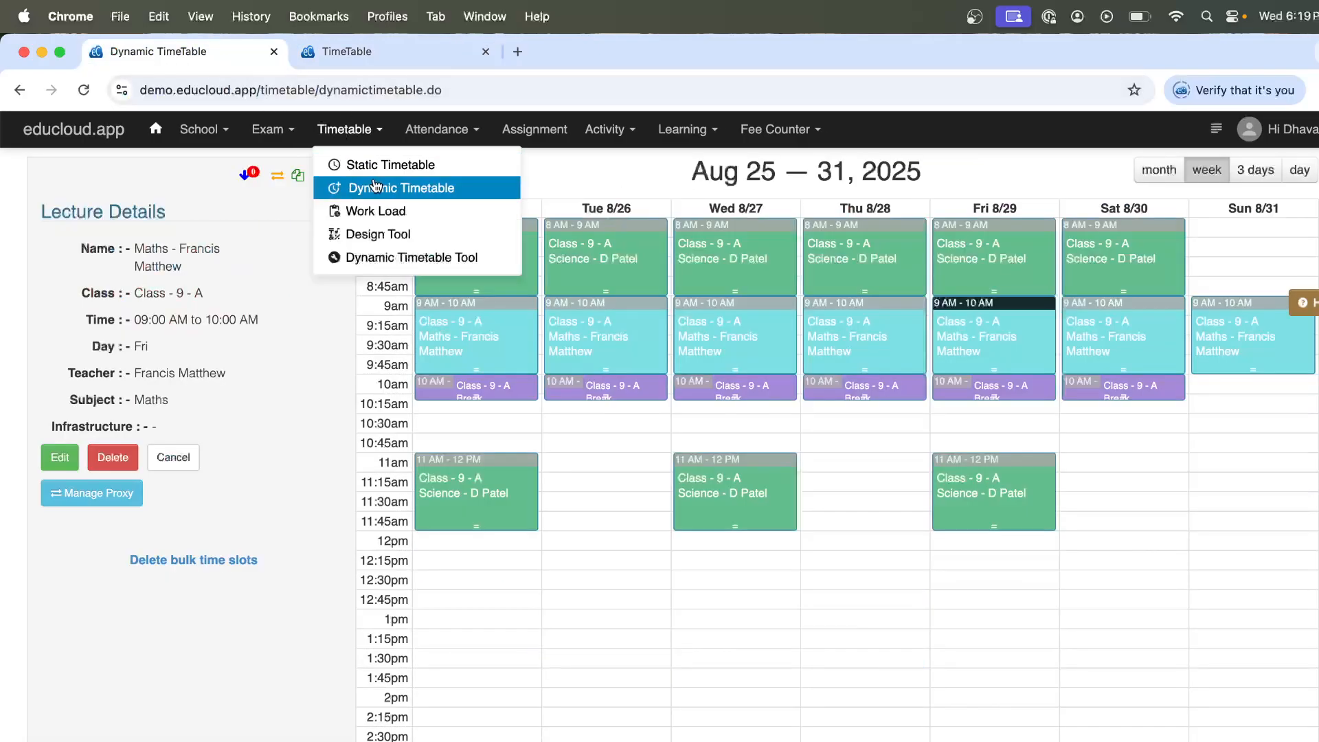
{"action": "left_click", "coordinate": [375, 187]}
{"action": "left_click", "coordinate": [174, 225]}
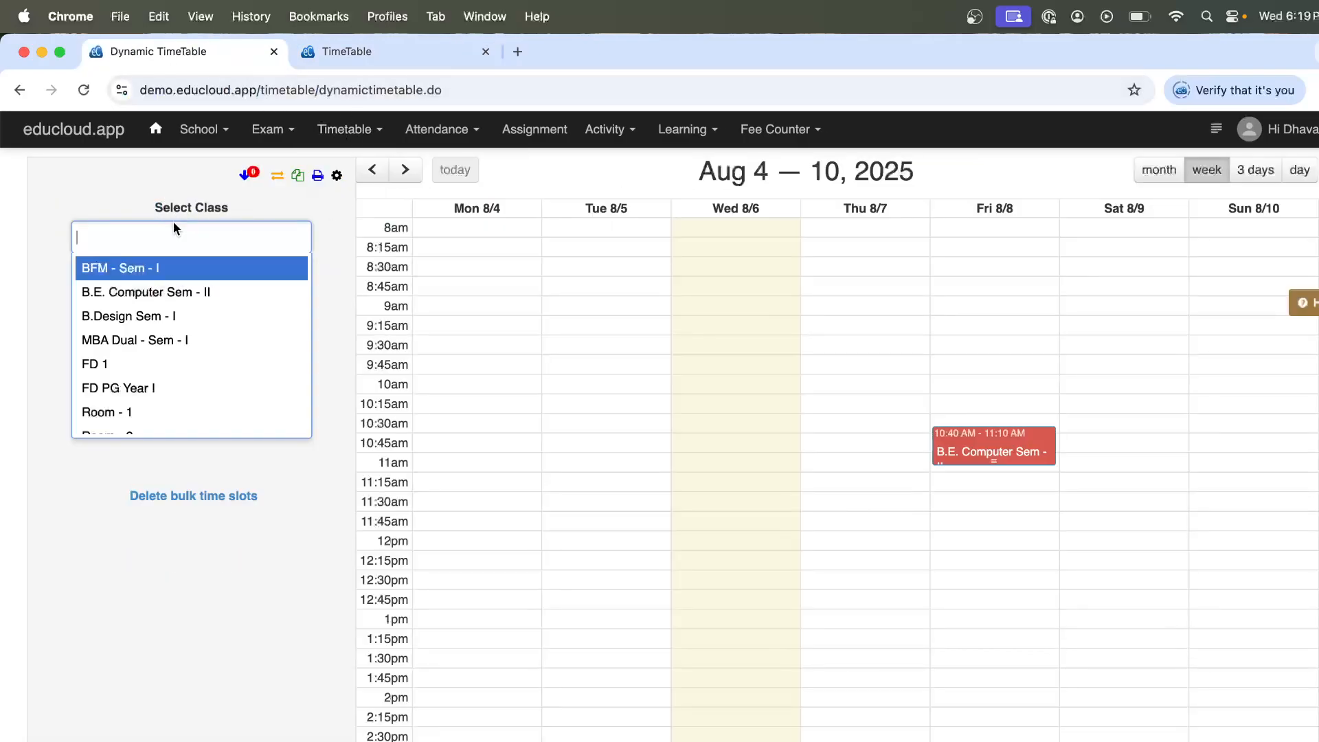
{"action": "type", "text": "9"}
{"action": "left_click", "coordinate": [128, 266]}
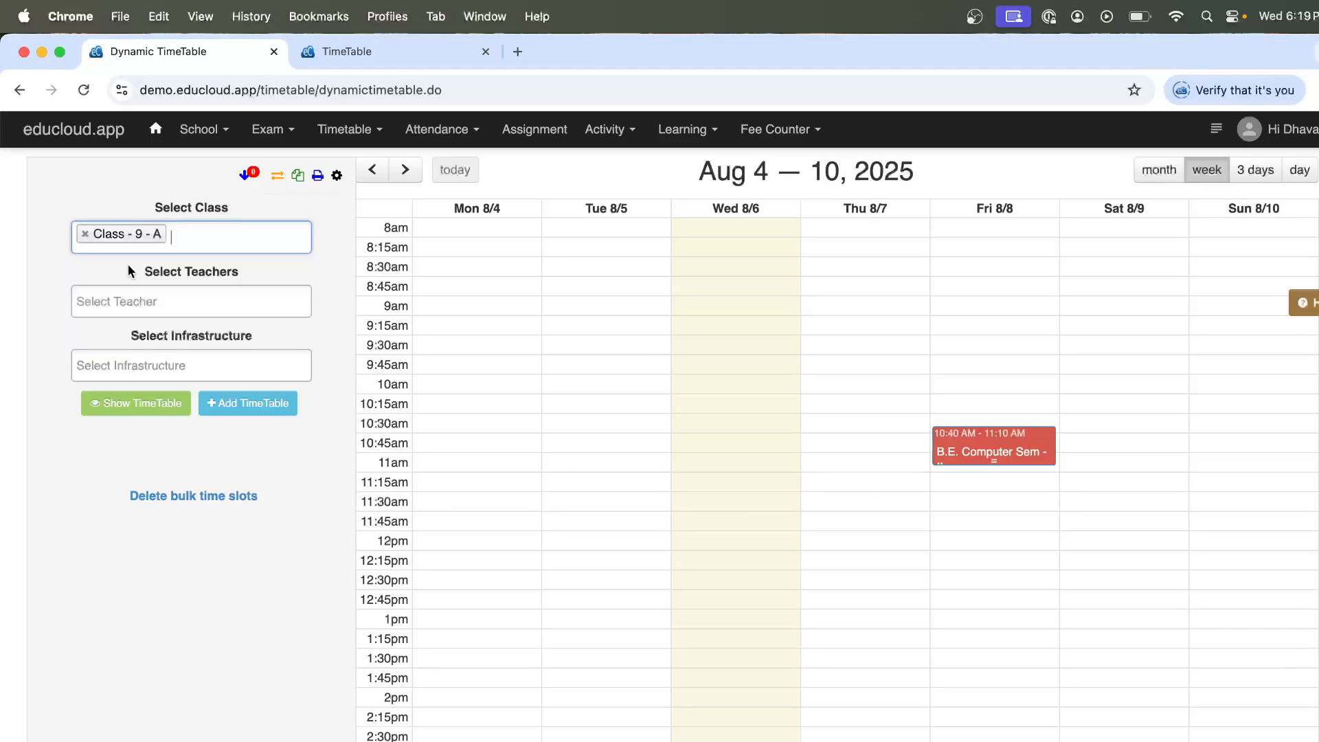
{"action": "left_click", "coordinate": [141, 406]}
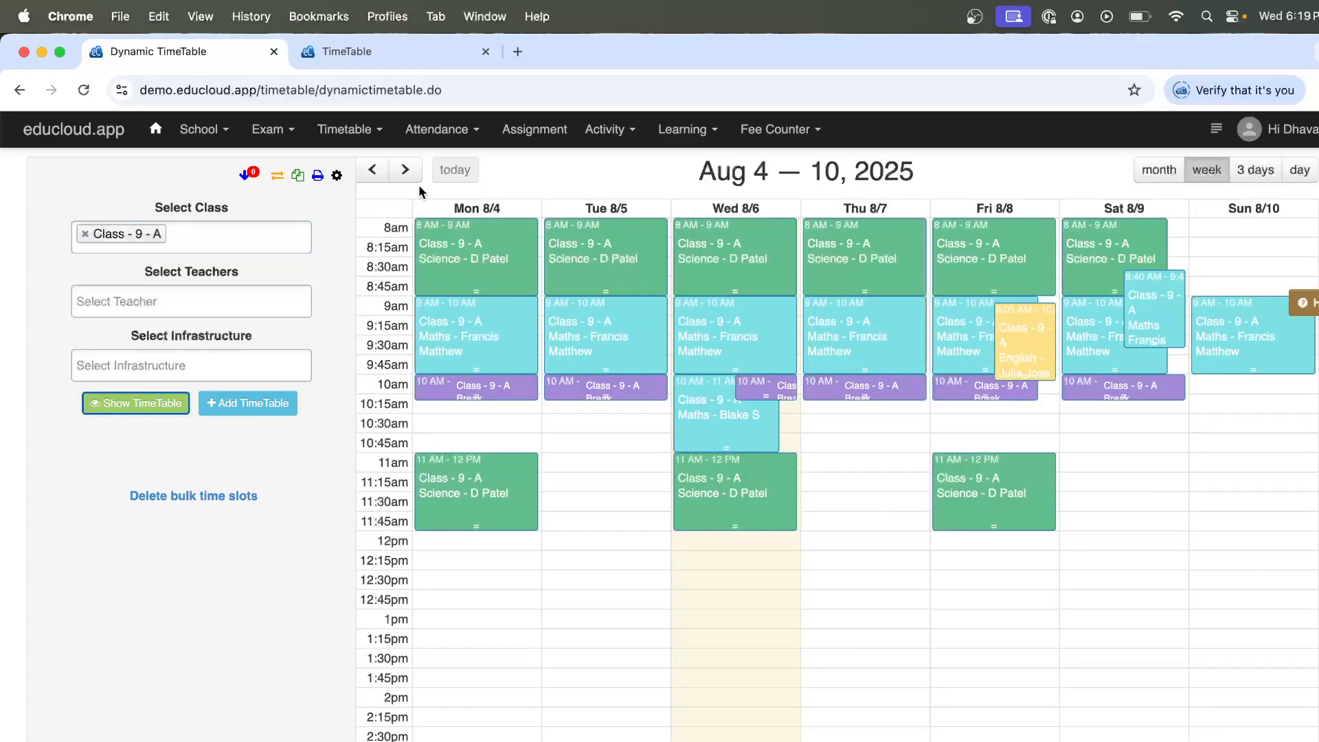
{"action": "left_click", "coordinate": [408, 173]}
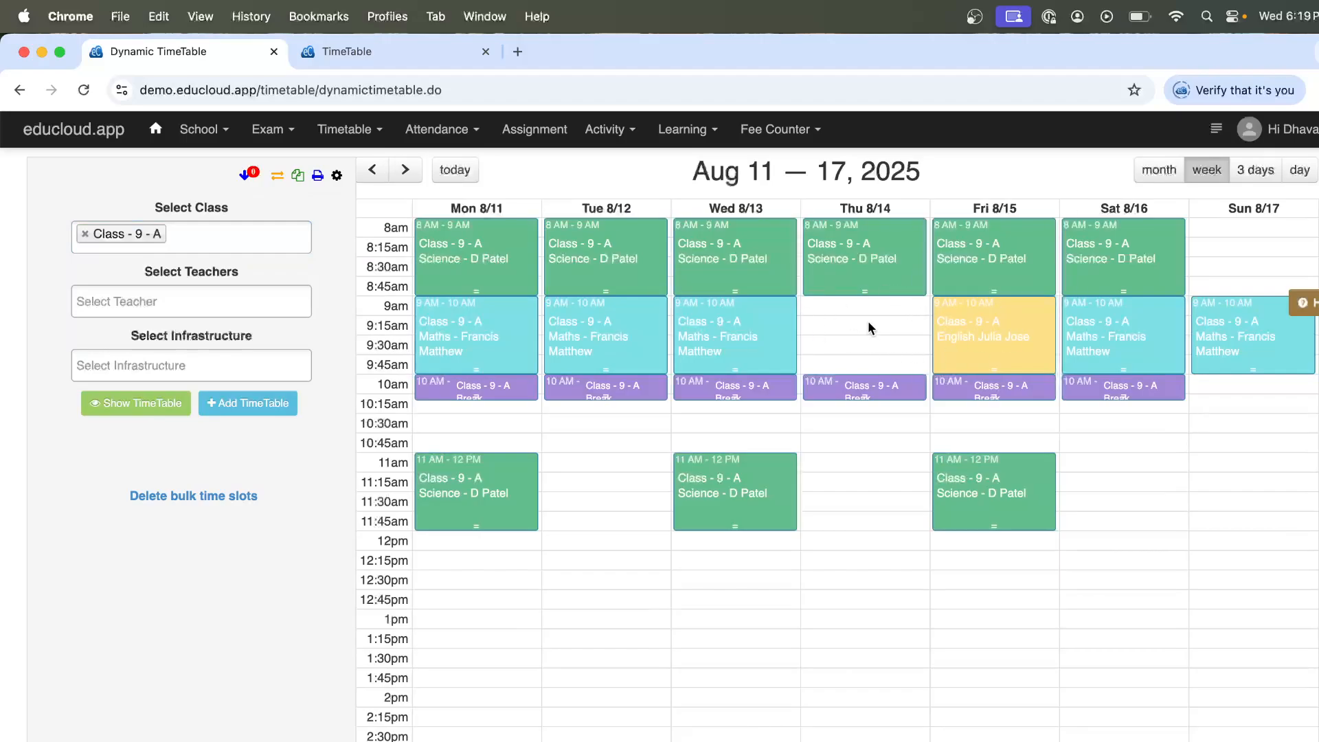
{"action": "left_click", "coordinate": [408, 173]}
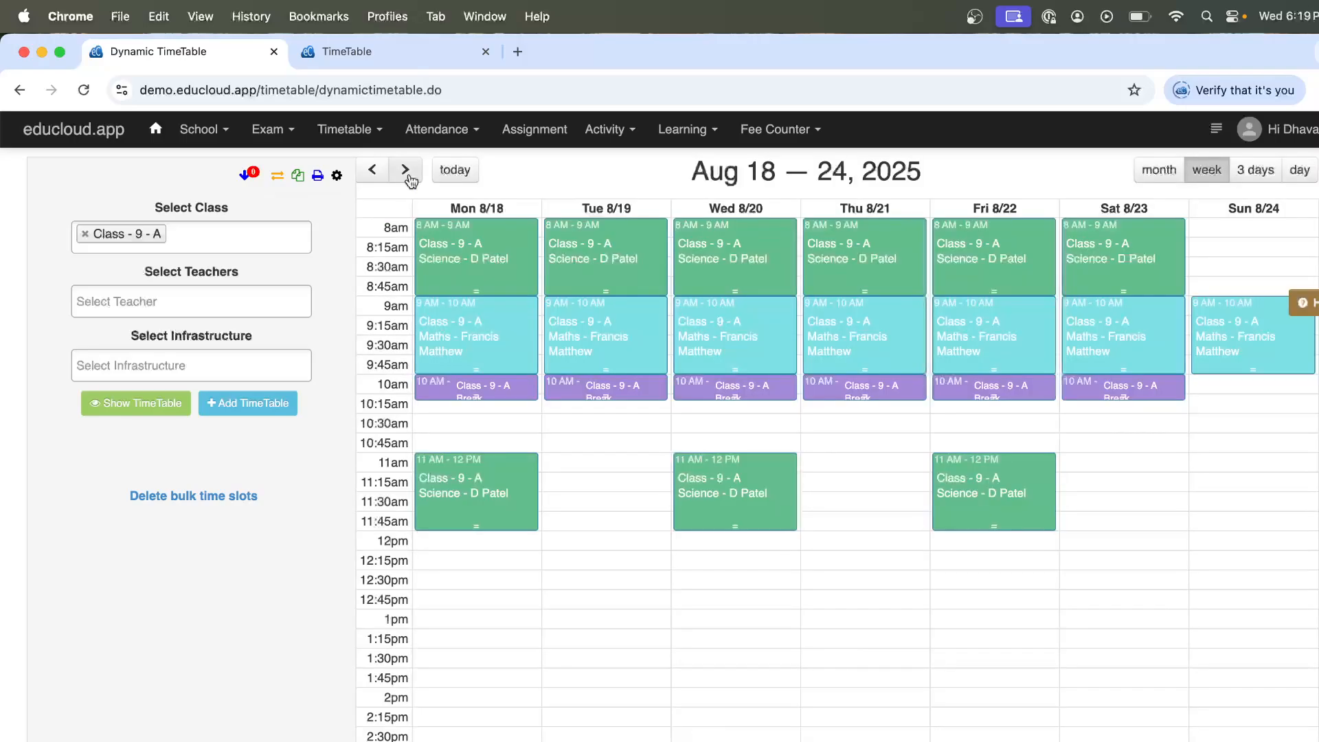
Add a Science lecture for Class - 9 - A from 12:00 to 2:00 PM on Thursday, Aug 14
{"action": "left_click", "coordinate": [408, 174]}
{"action": "left_click", "coordinate": [371, 171]}
{"action": "left_click", "coordinate": [374, 174]}
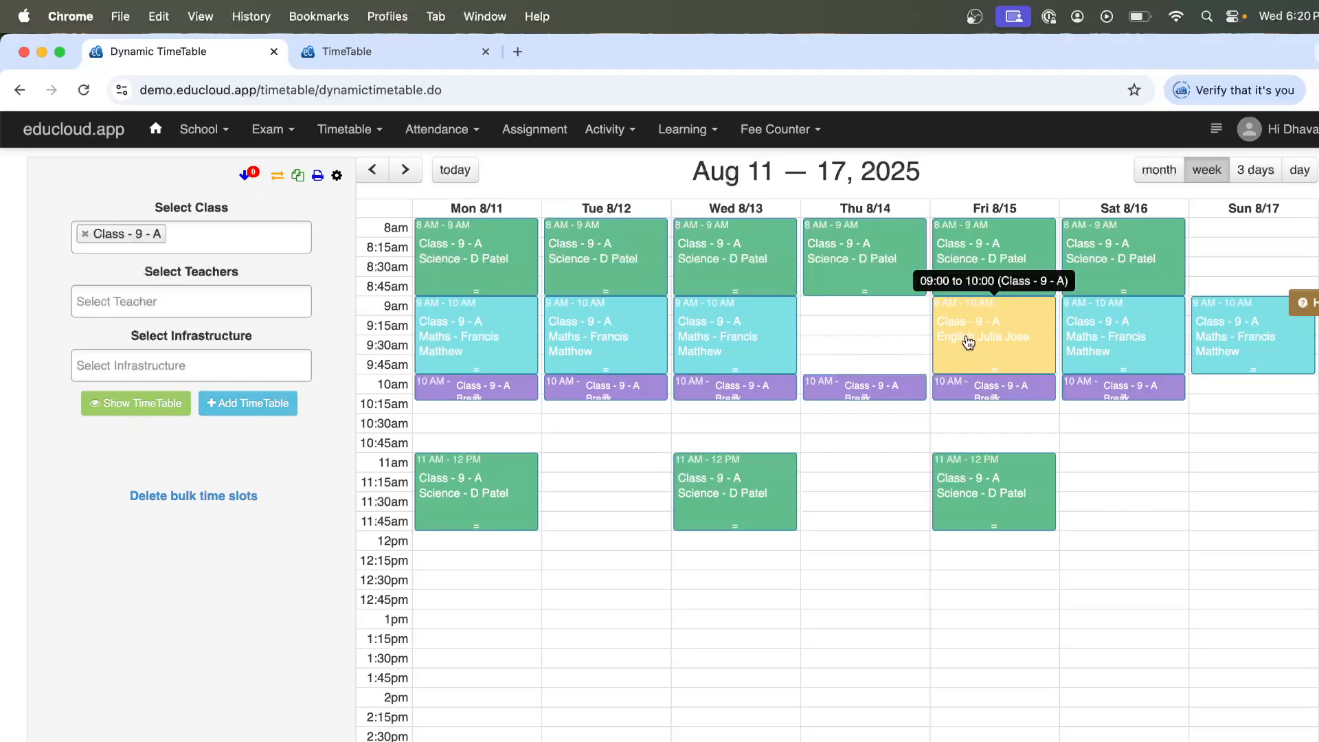
{"action": "left_click", "coordinate": [245, 404]}
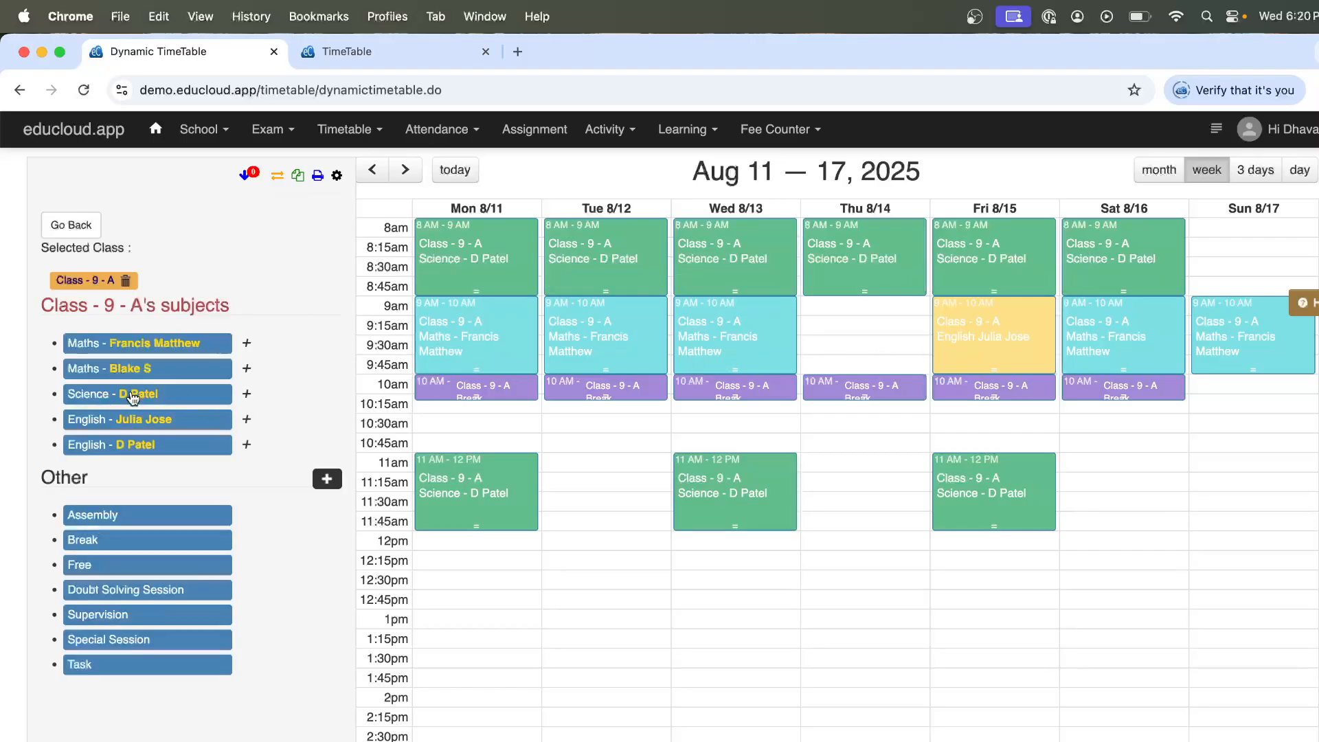
{"action": "left_click_drag", "start_coordinate": [135, 400], "coordinate": [888, 685]}
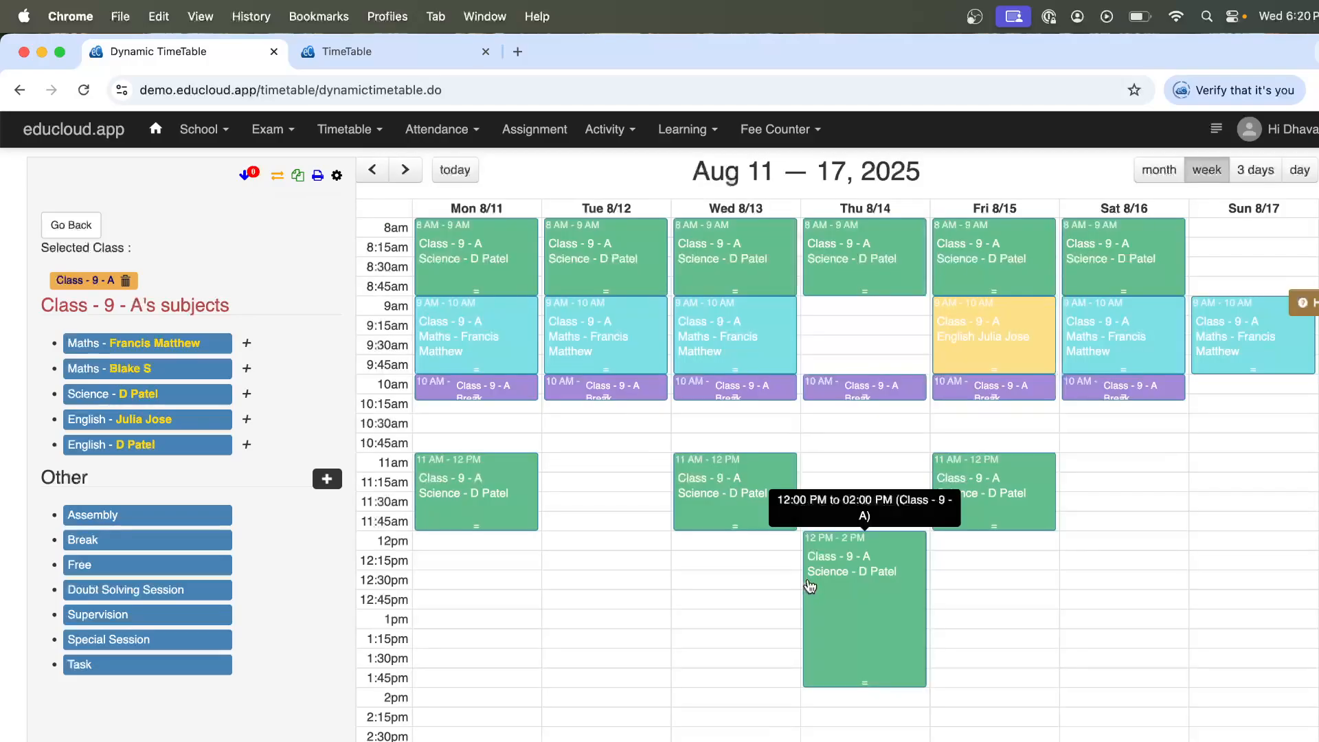
Check the Aug 18–24 week and the static timetable for the added Thursday Science lecture, and return to the dynamic timetable's Aug 11–17 week
{"action": "left_click", "coordinate": [396, 172]}
{"action": "left_click", "coordinate": [375, 172]}
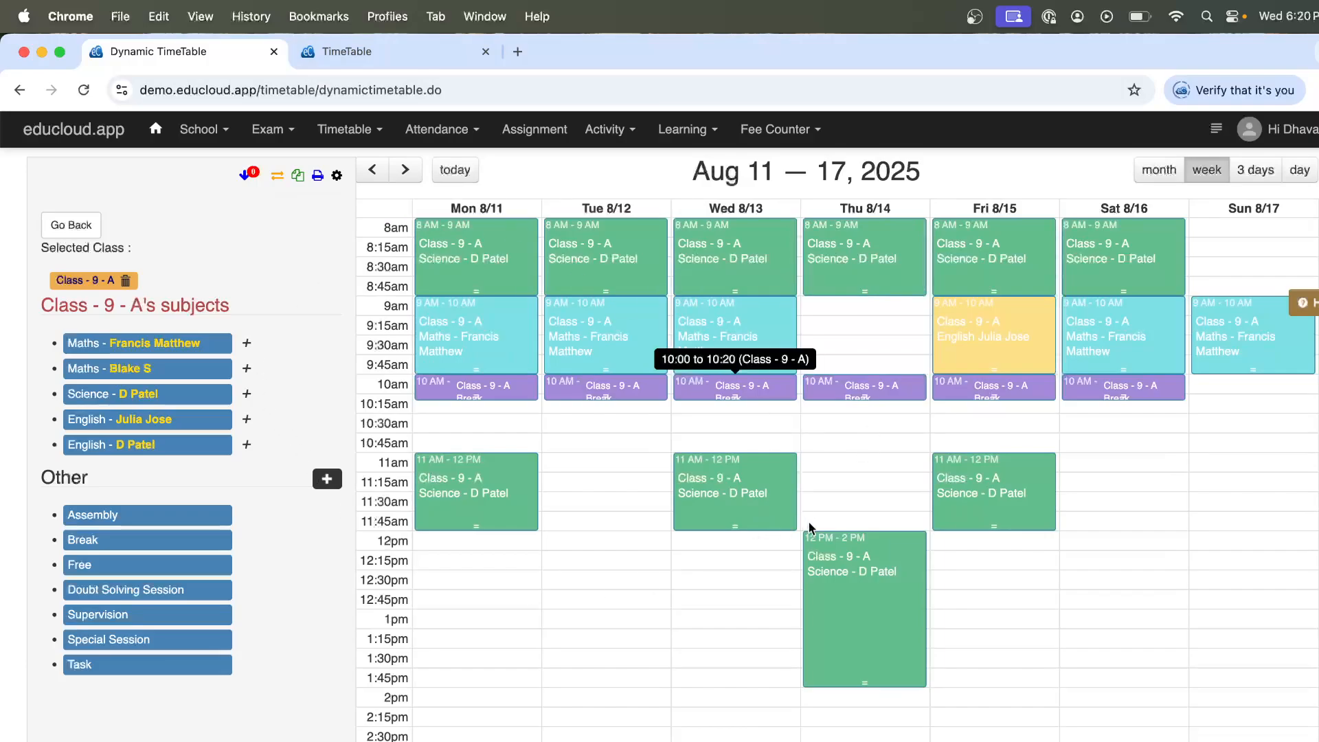
{"action": "left_click", "coordinate": [363, 56]}
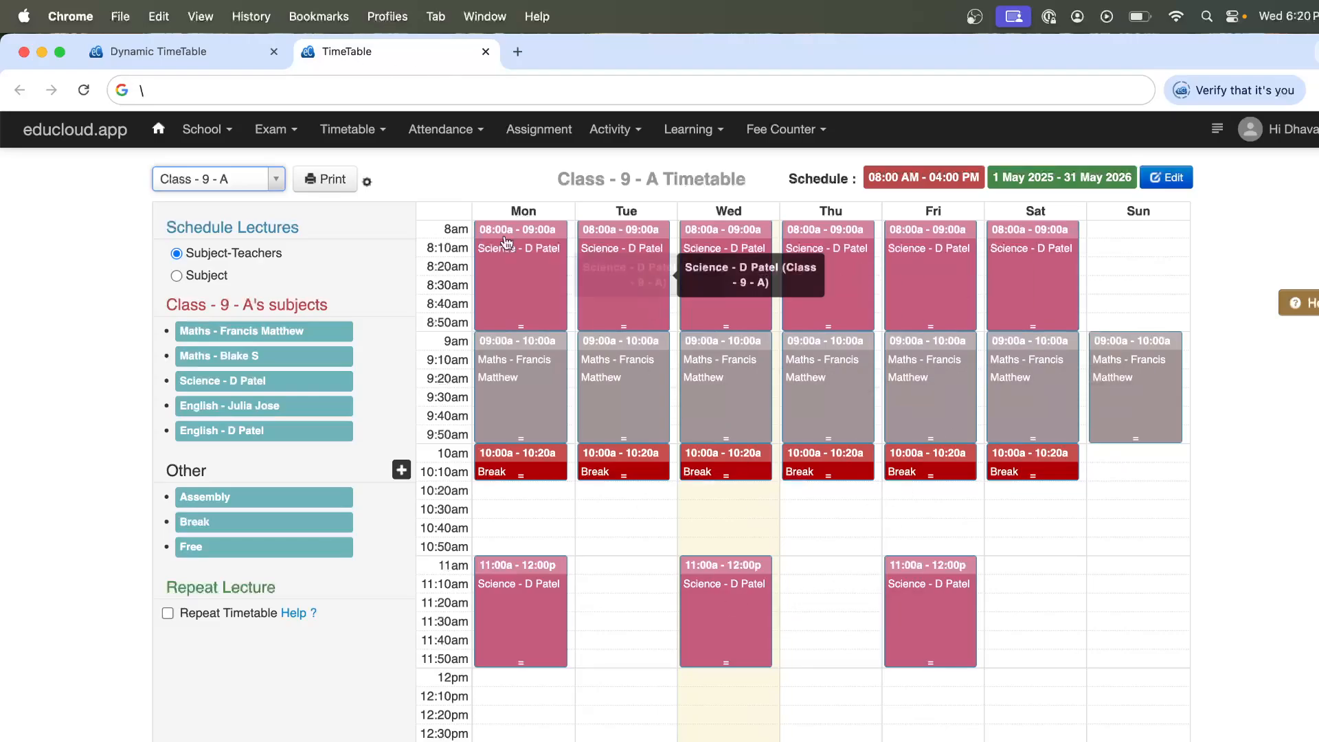
{"action": "left_click", "coordinate": [221, 61]}
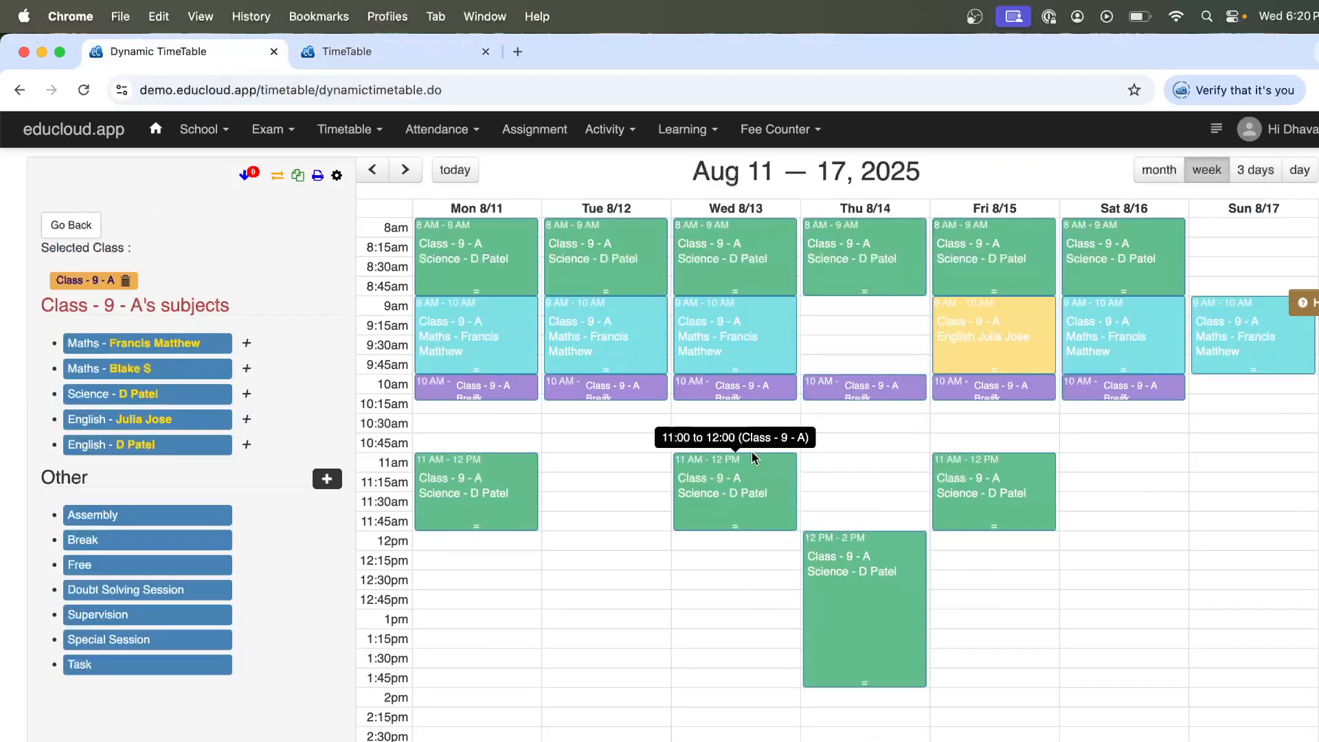